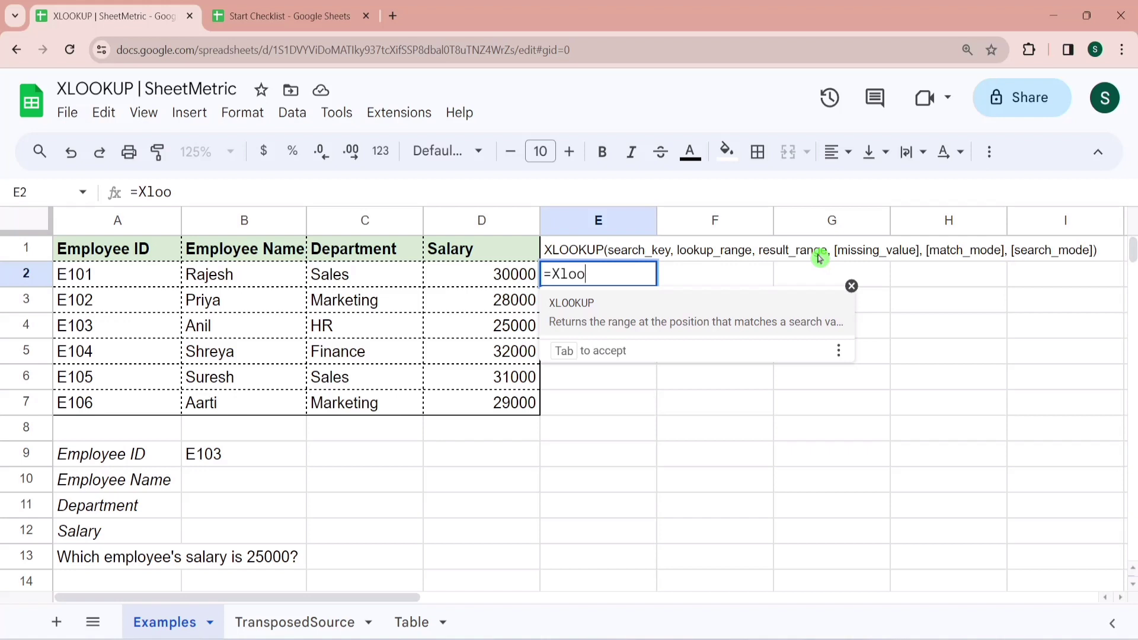
Clear the unfinished XLOOKUP entry from cell E2.
key(BackSpace)
key(BackSpace)
key(BackSpace)
key(BackSpace)
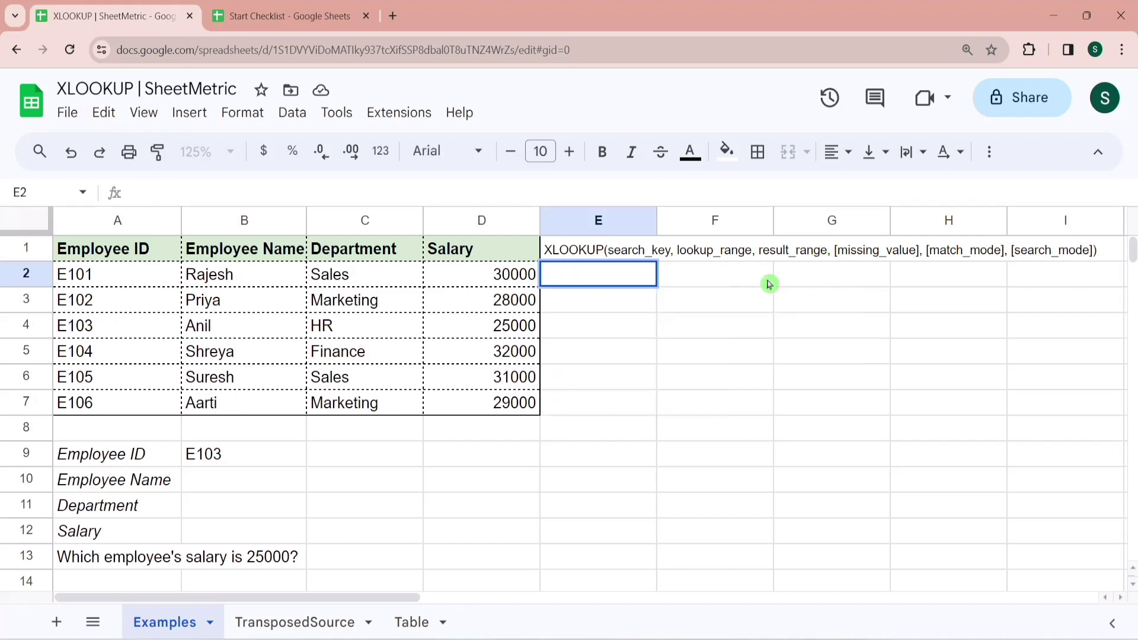
Start an XLOOKUP formula in cell B10, beside the Employee Name label.
click(244, 487)
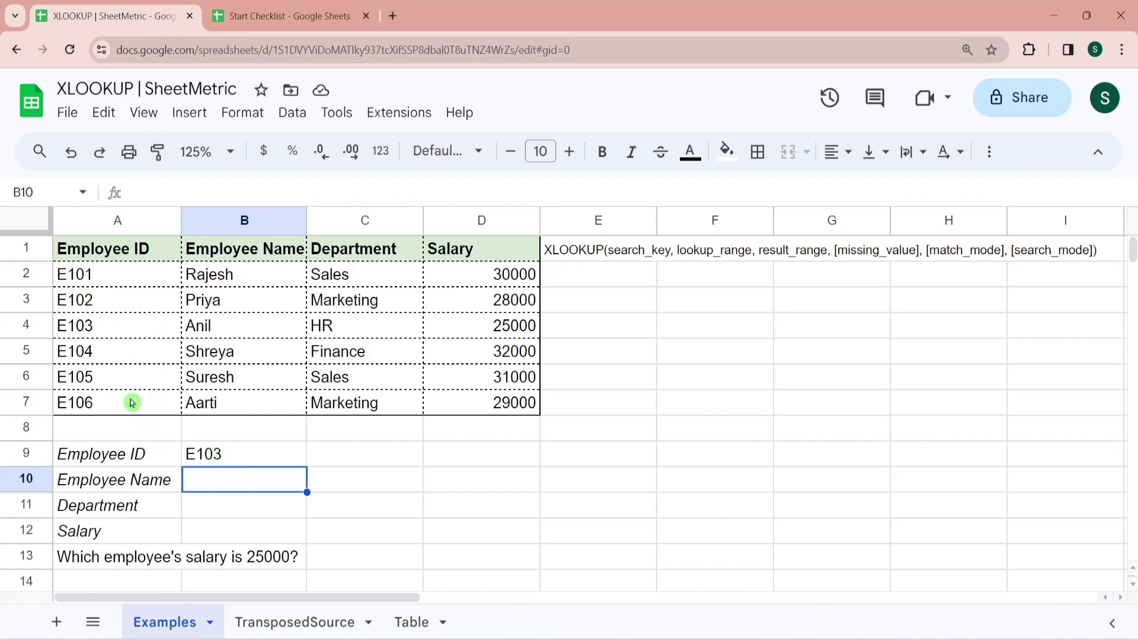
double_click(258, 487)
text(=)
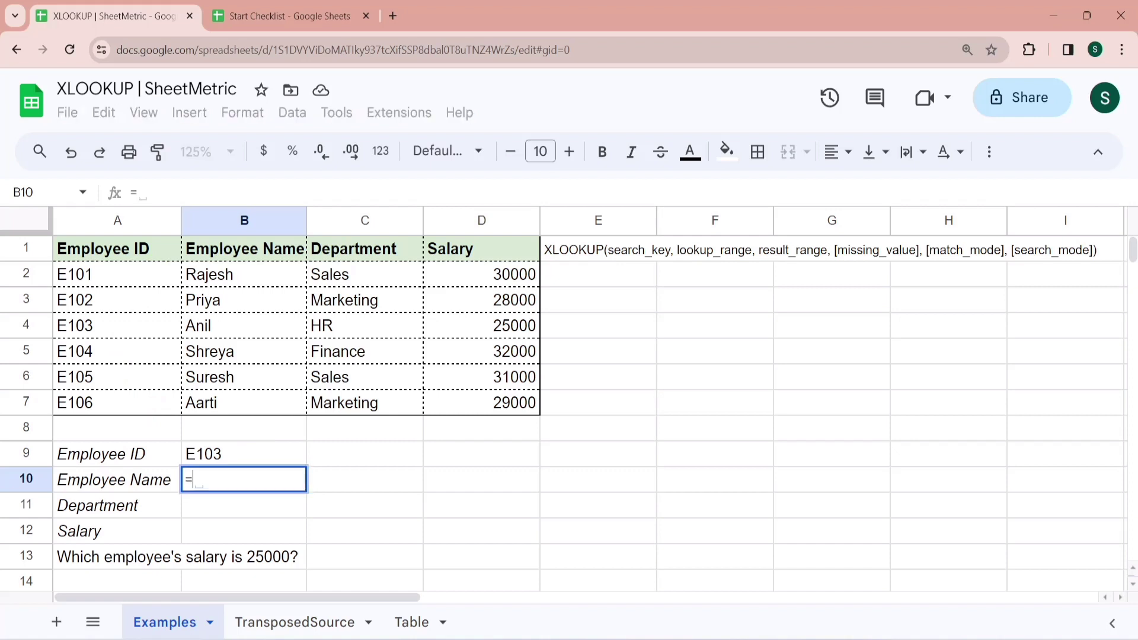
text(Xloo)
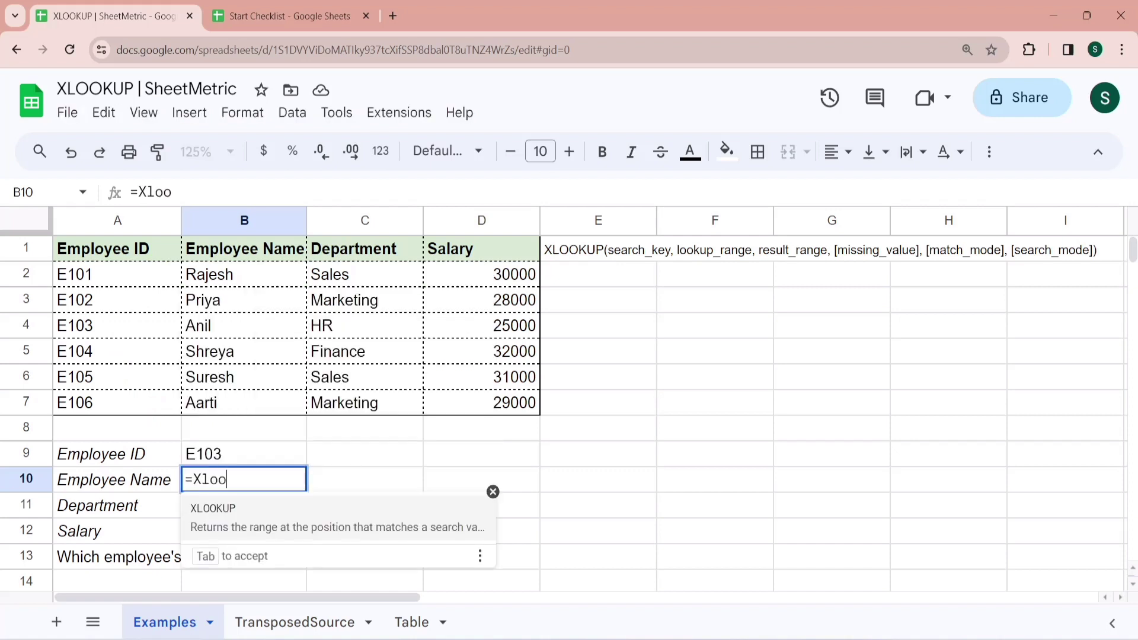
key(Tab)
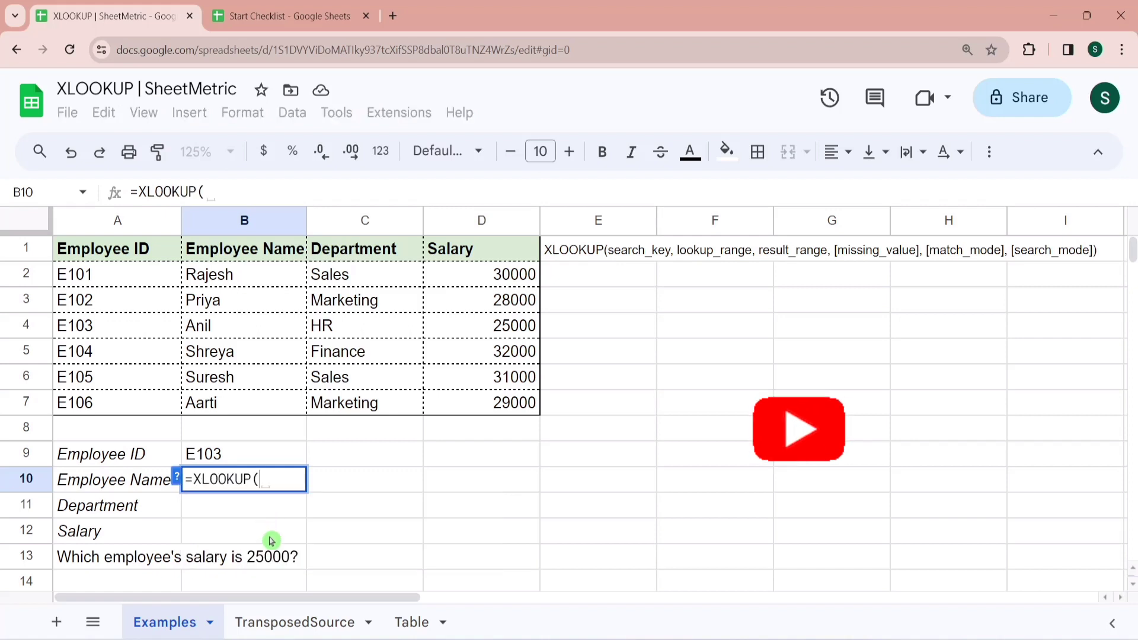
Turn on formula help for XLOOKUP and examine its search_key and lookup_range arguments.
click(177, 476)
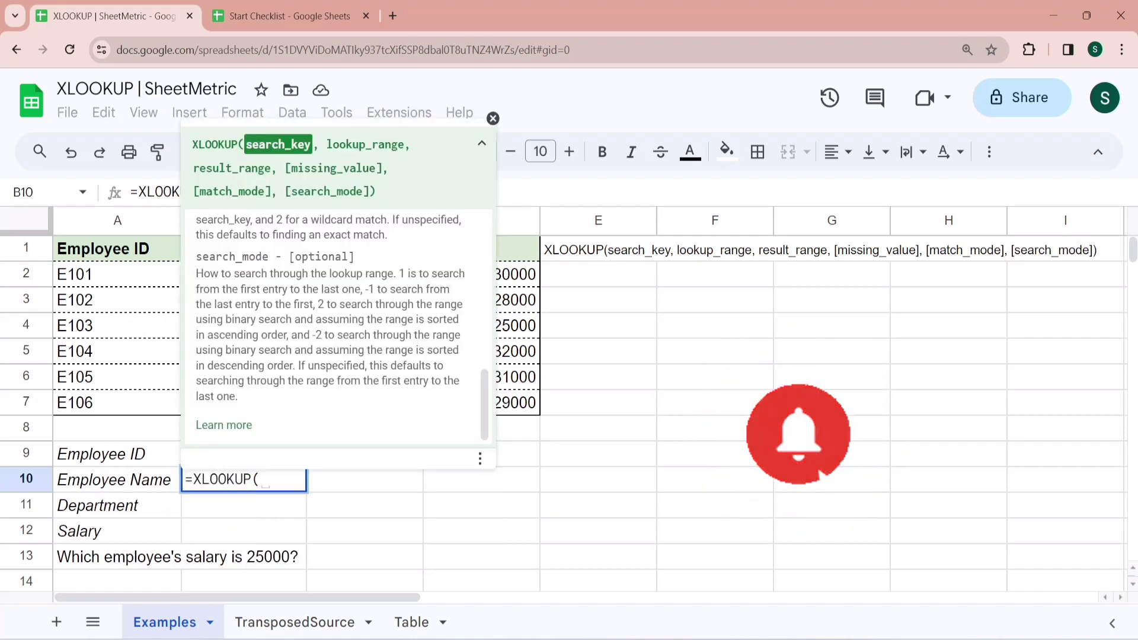
drag(259, 145, 311, 145)
click(482, 144)
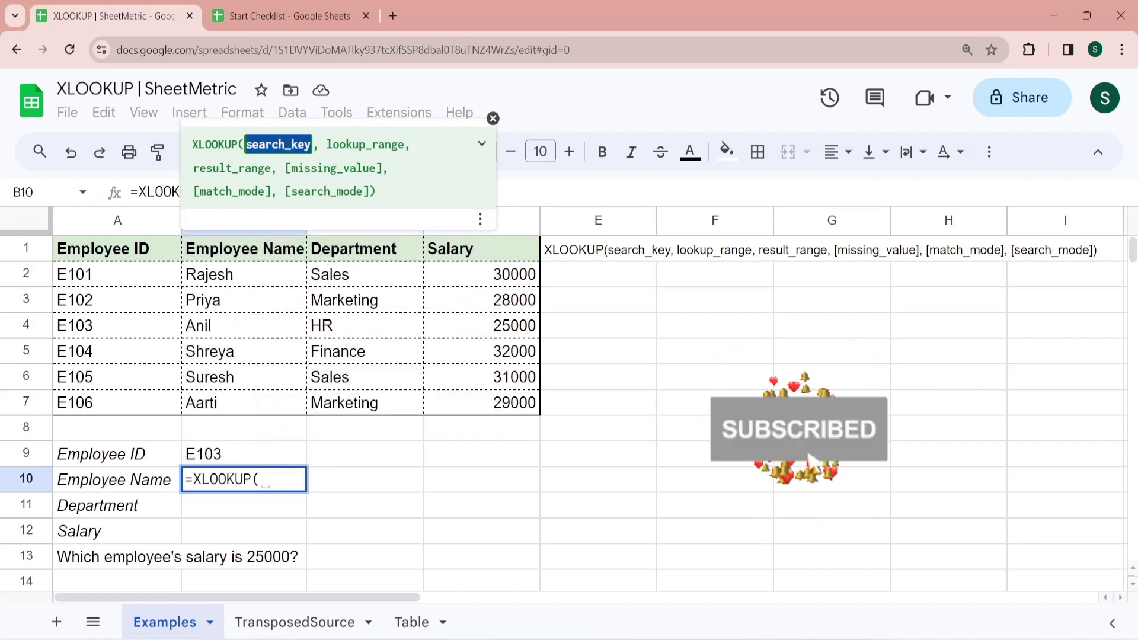
drag(326, 144, 398, 145)
click(482, 144)
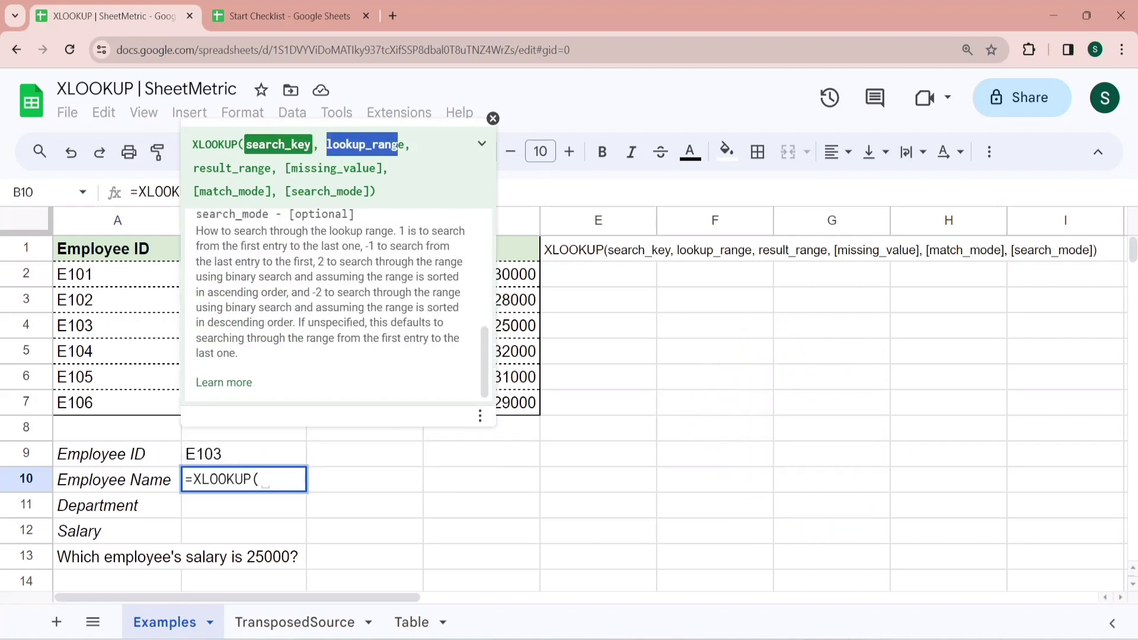
click(269, 483)
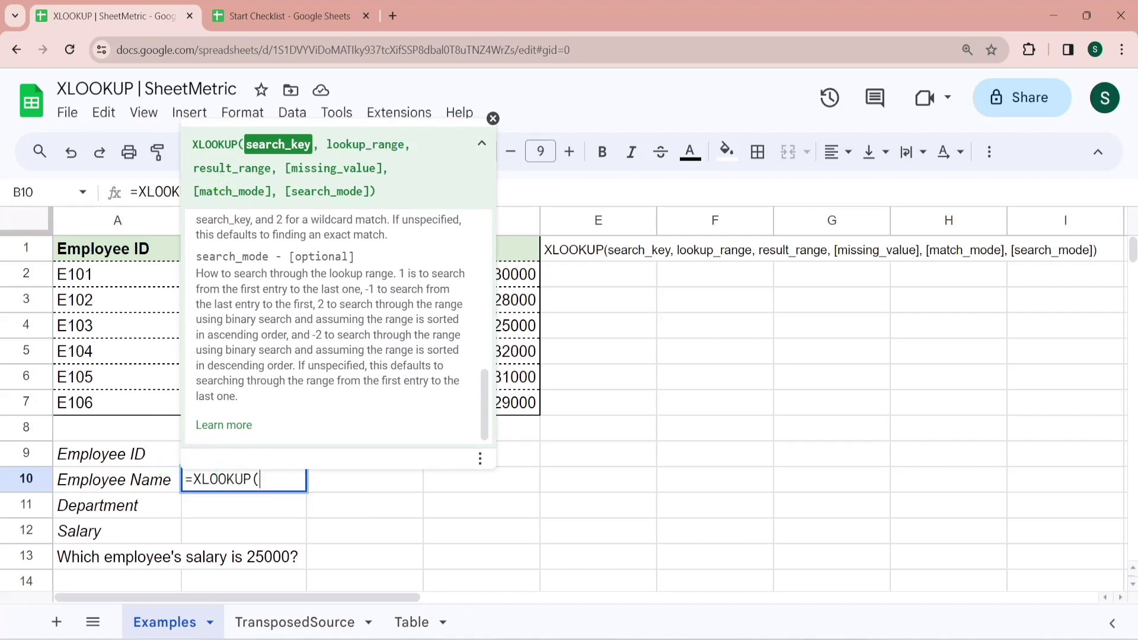
Set B9 as the search key and A2:A7 as the lookup range in the B10 formula.
click(167, 457)
key(Right)
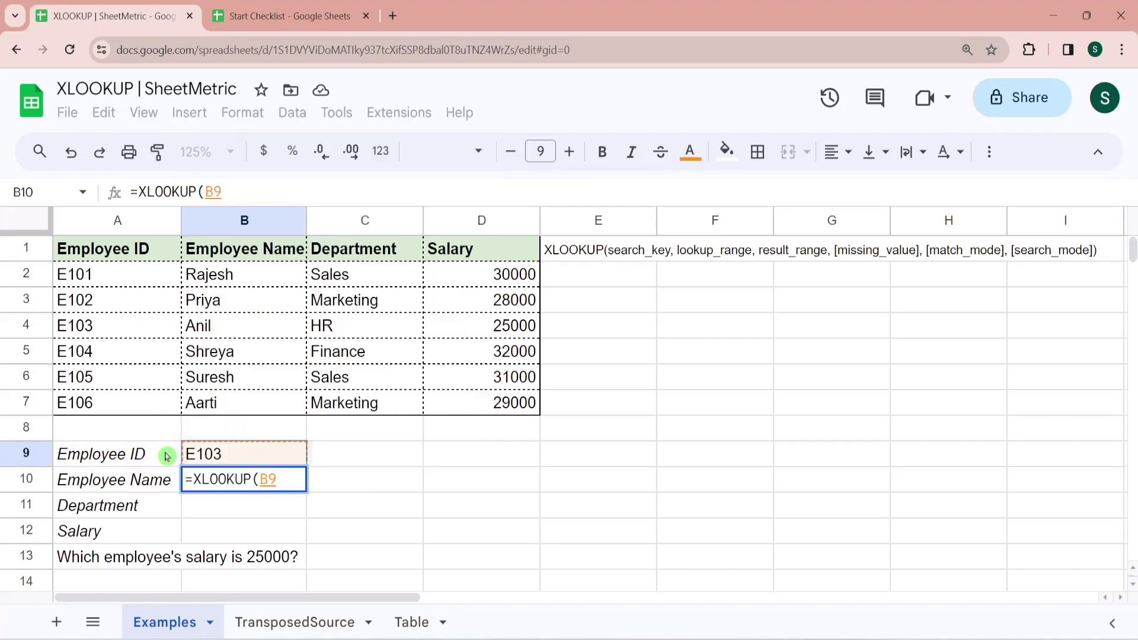
text(,)
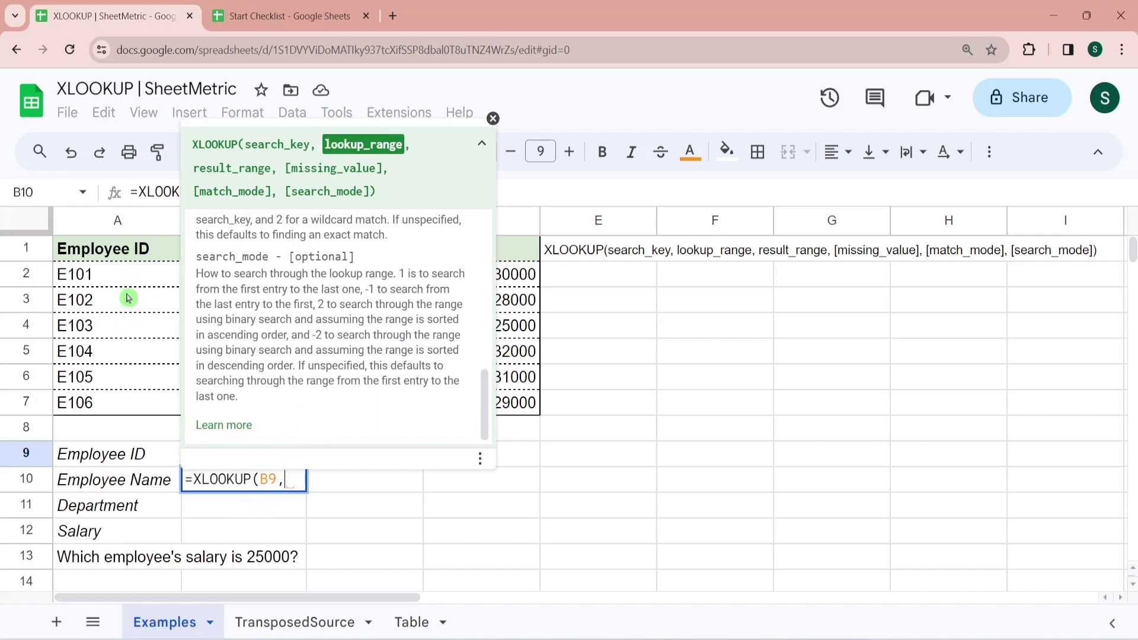
drag(128, 281, 135, 409)
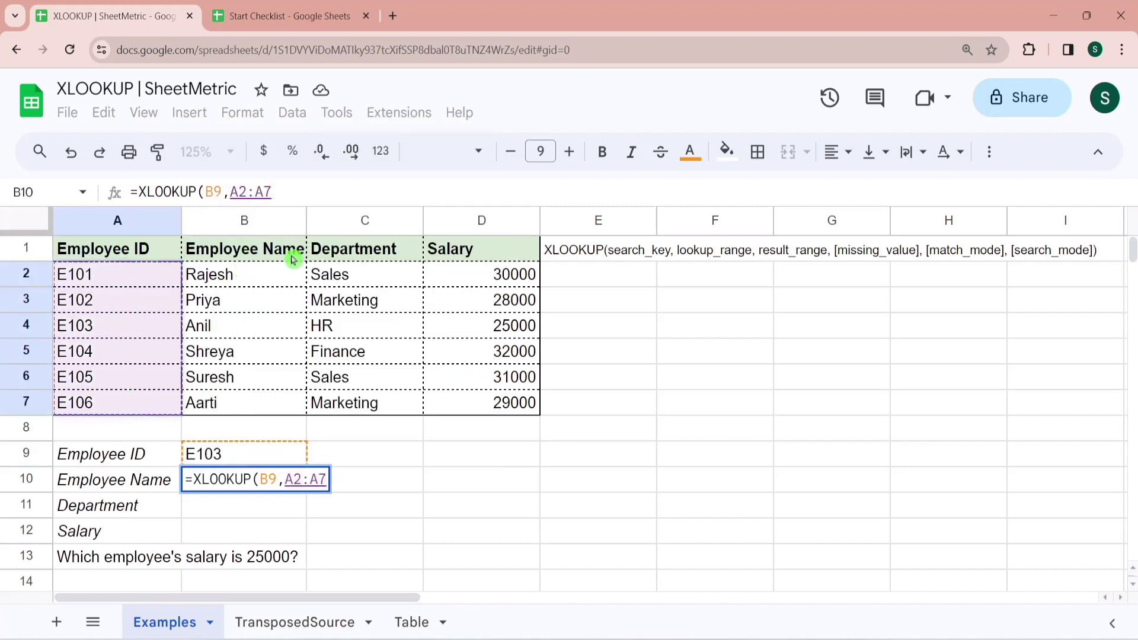
text(,)
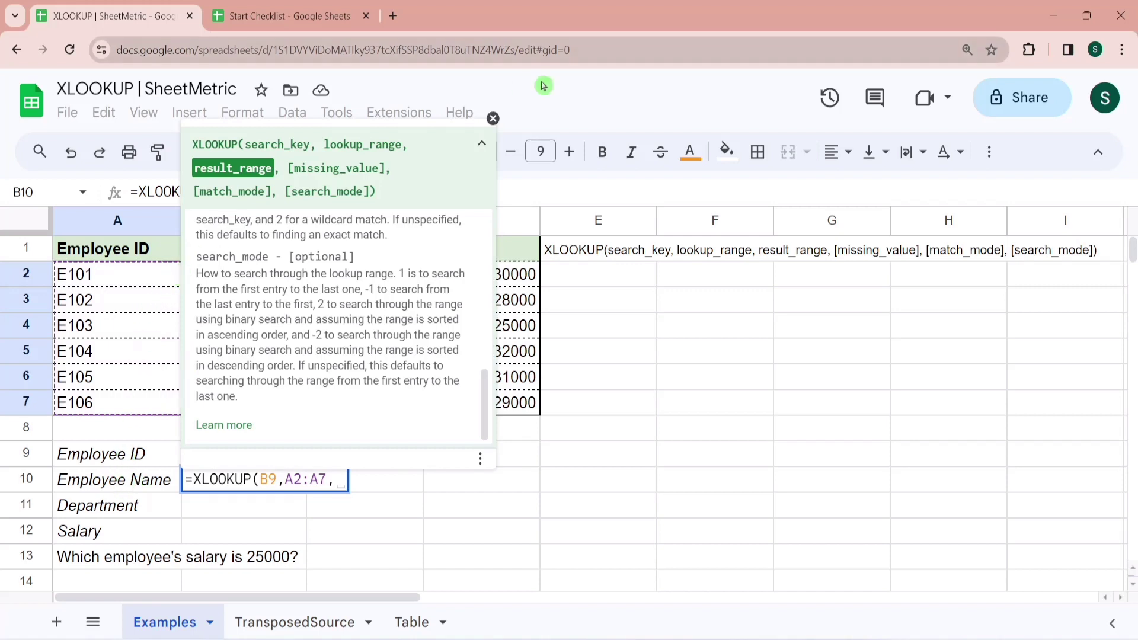
Hide the formula help, set B2:B7 as the result range and complete the XLOOKUP formula in B10.
click(494, 119)
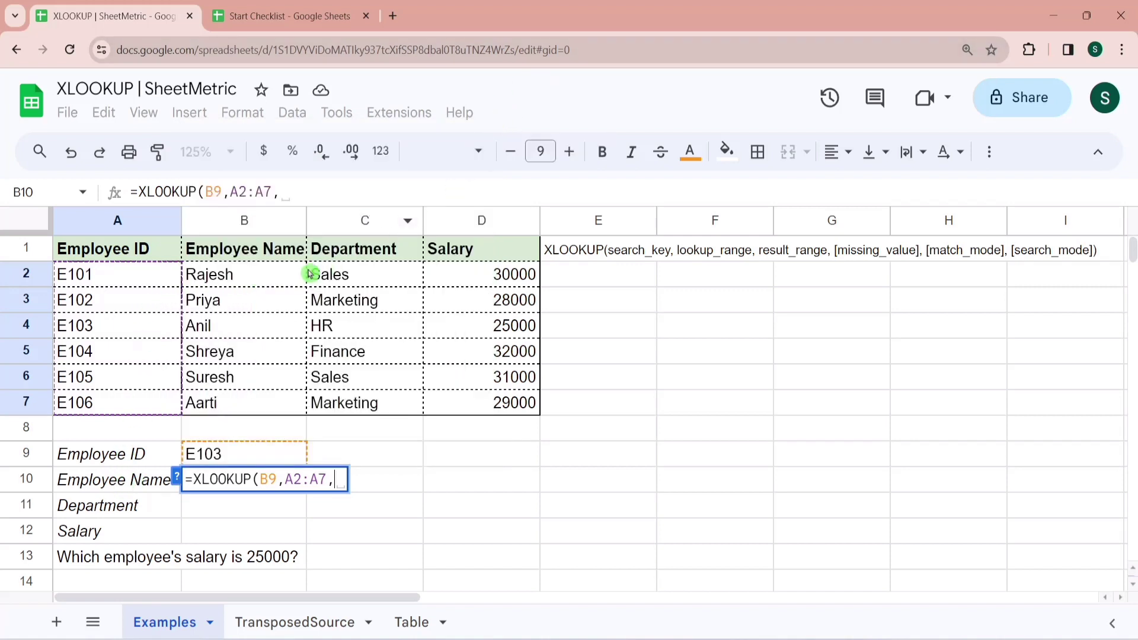
drag(294, 274, 292, 402)
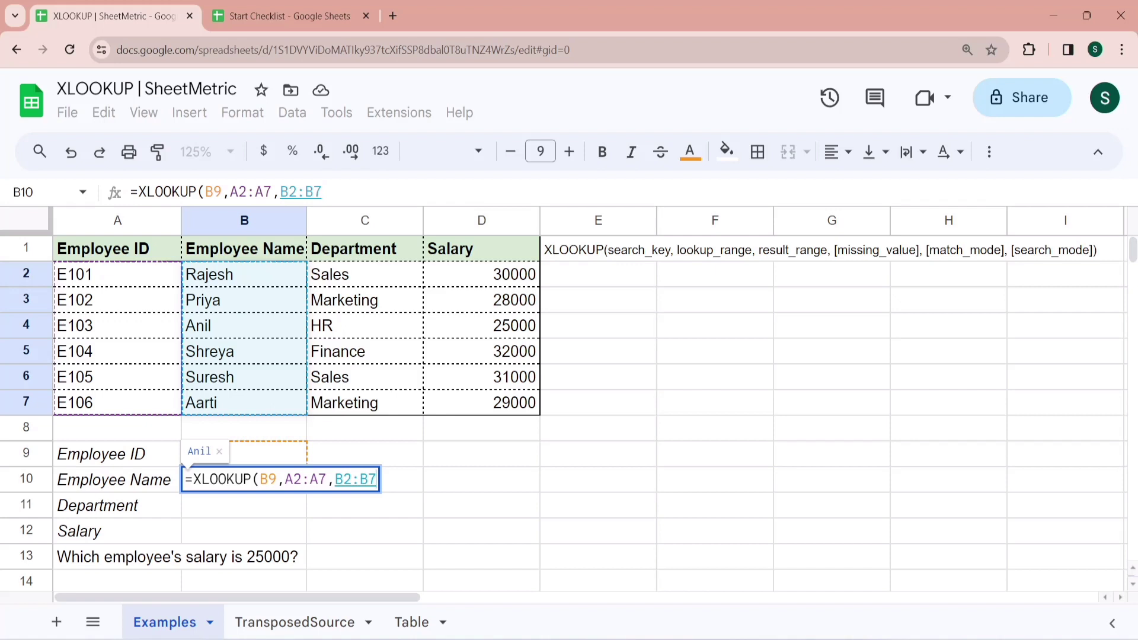
text())
key(Return)
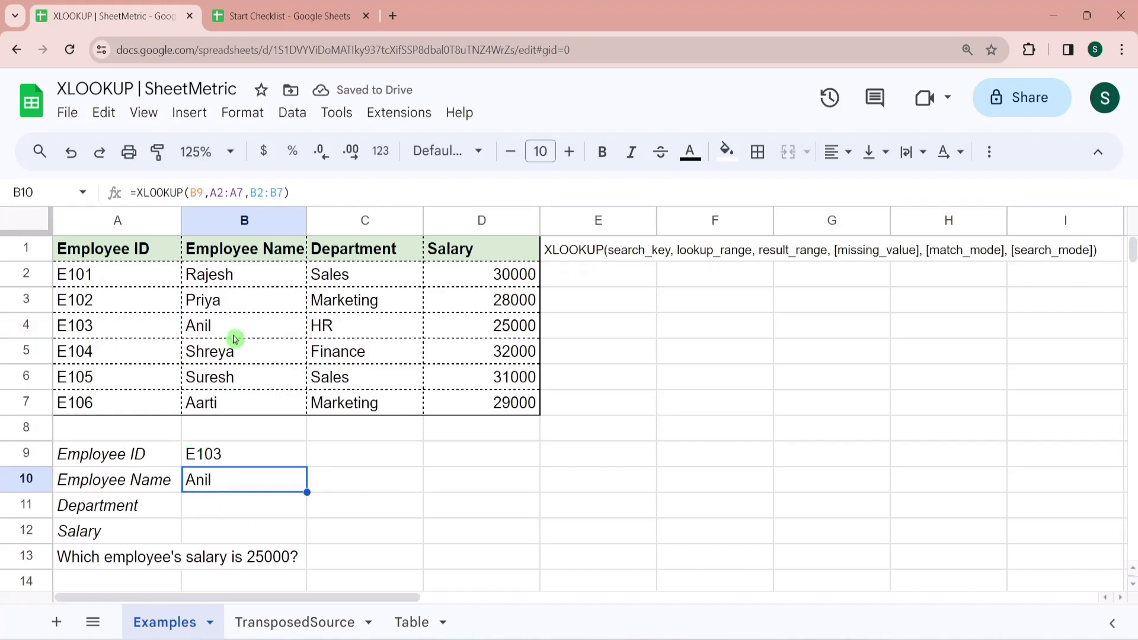
Try the B10 formula with the result range extended to B2:B8, leaving the lookup range at A2:A7.
click(335, 182)
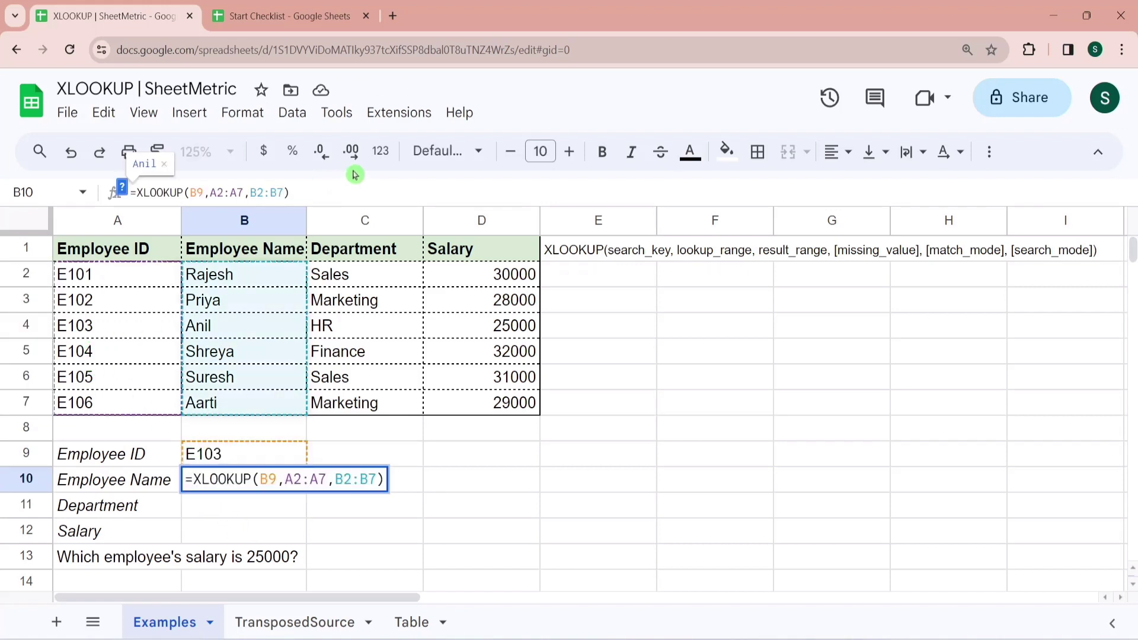
key(BackSpace)
text(8)
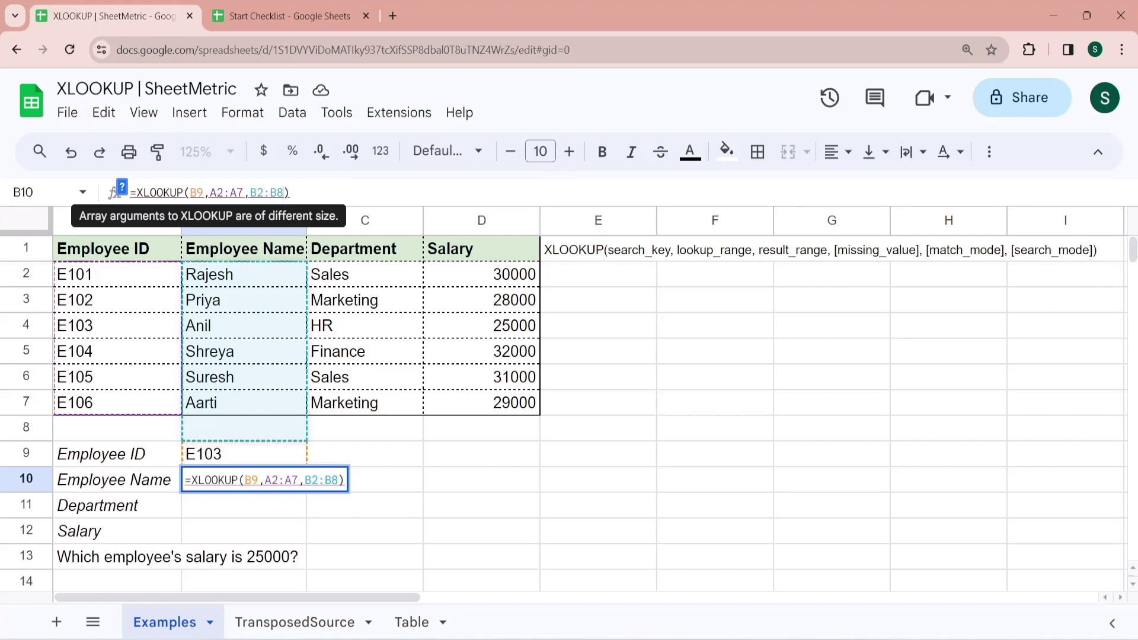
key(Return)
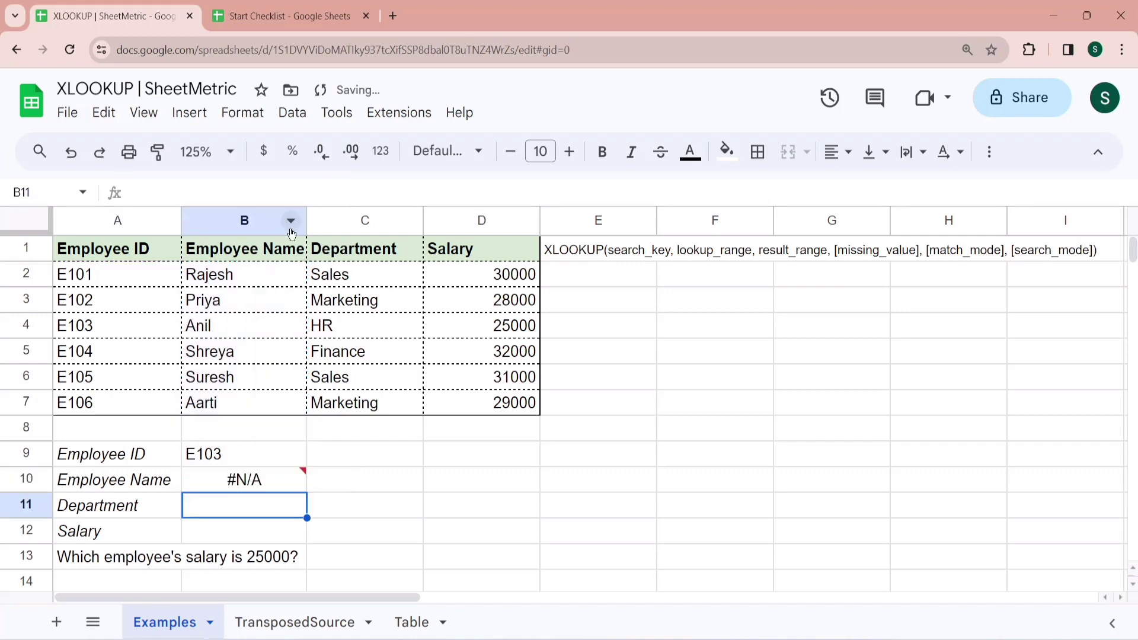
mouse_move(273, 483)
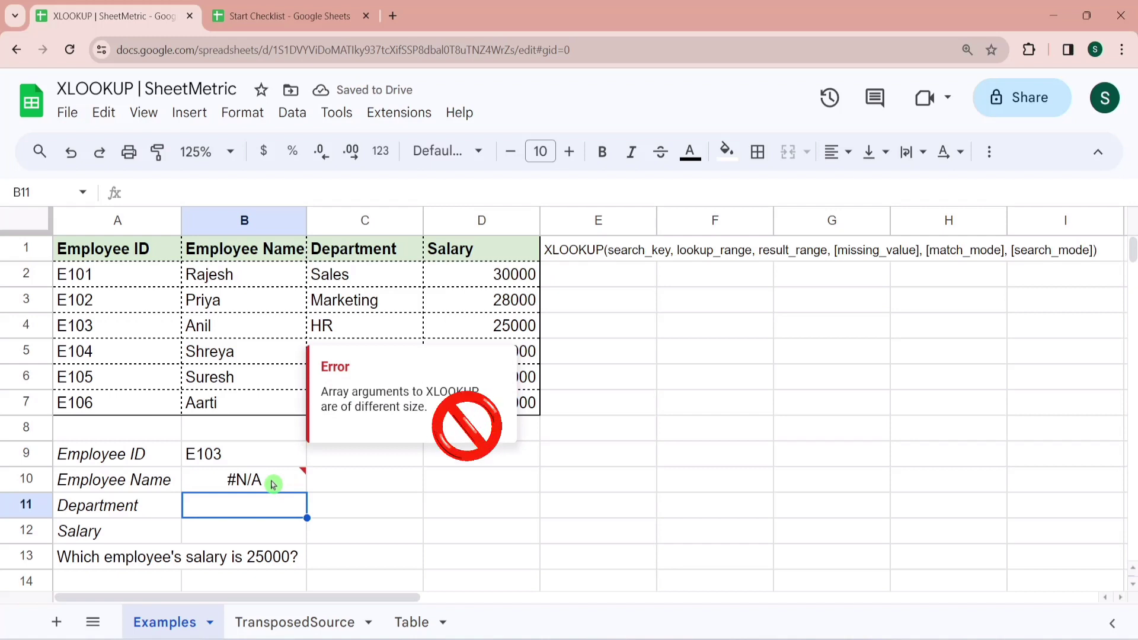
Restore the result range in the B10 formula to B2:B7 and make both ranges absolute as $A$2:$A$7 and $B$2:$B$7.
click(273, 483)
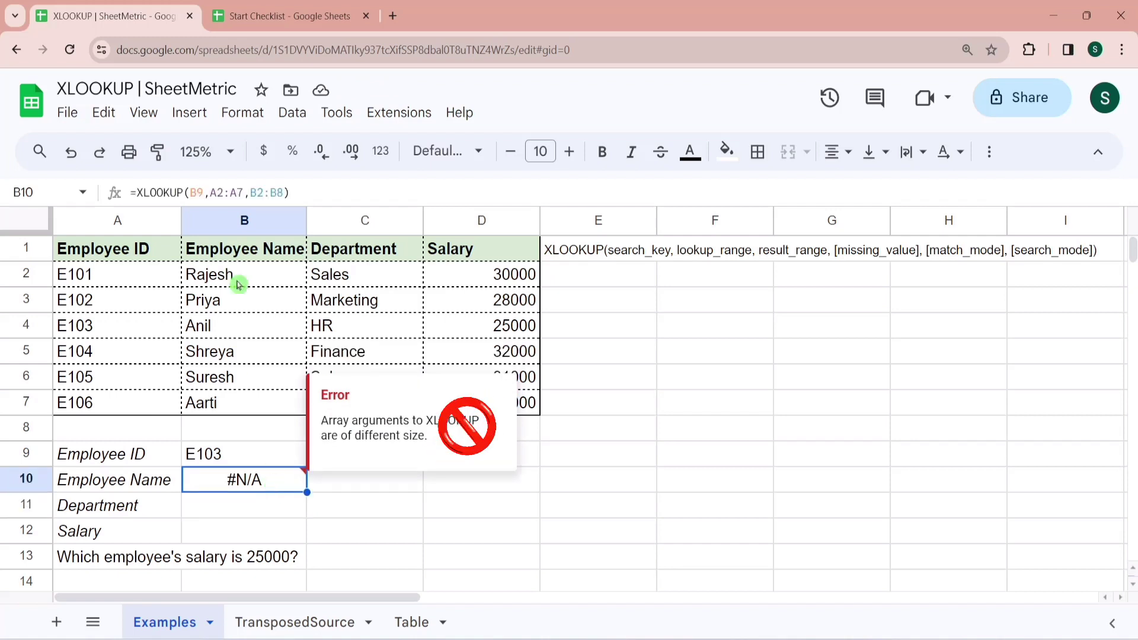
key(F2)
click(228, 193)
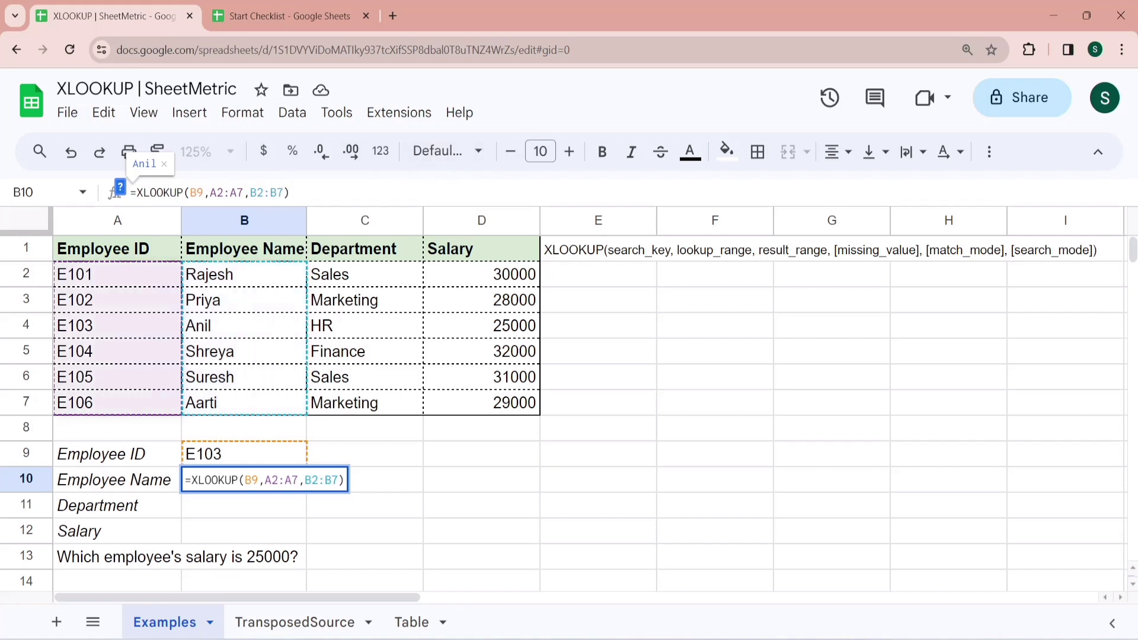
key(F4)
click(297, 193)
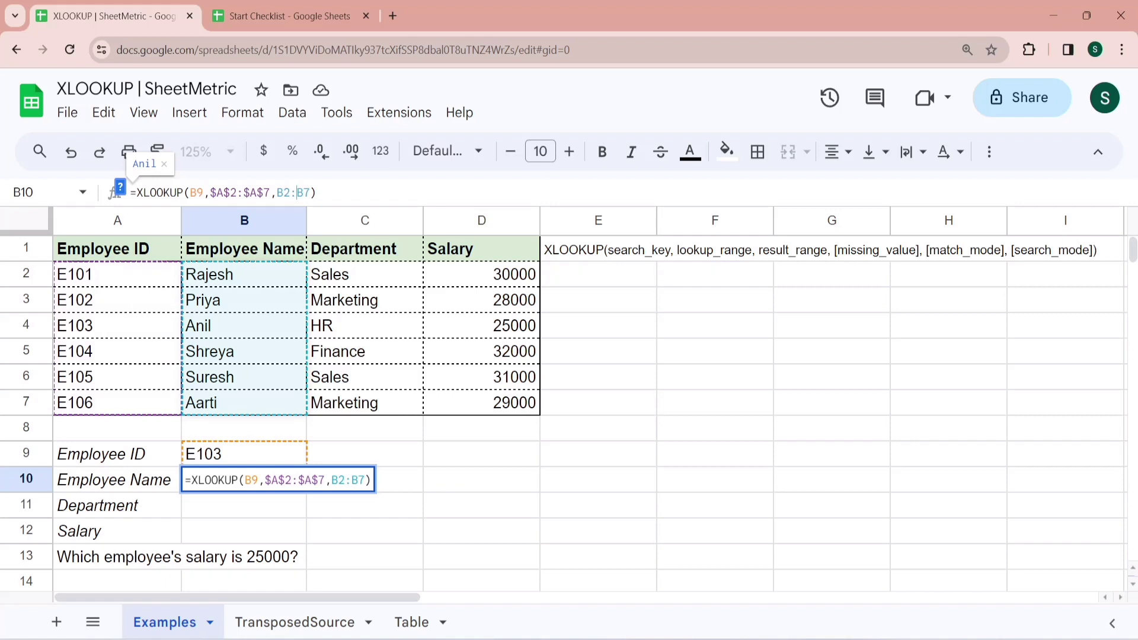
text(4)
key(BackSpace)
key(F4)
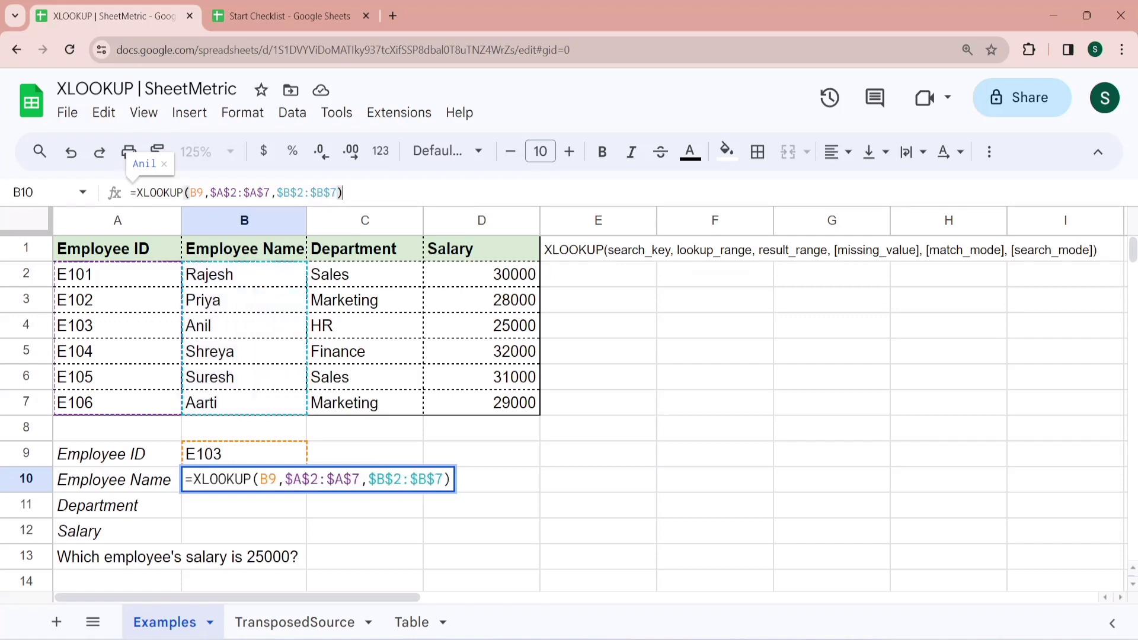
Highlight the $A$2:$A$7 lookup range within the B10 formula and commit the formula.
key(Left)
key(Left)
key(Left)
key(Left)
key(Left)
key(Left)
key(Left)
key(Left)
key(Left)
key(Left)
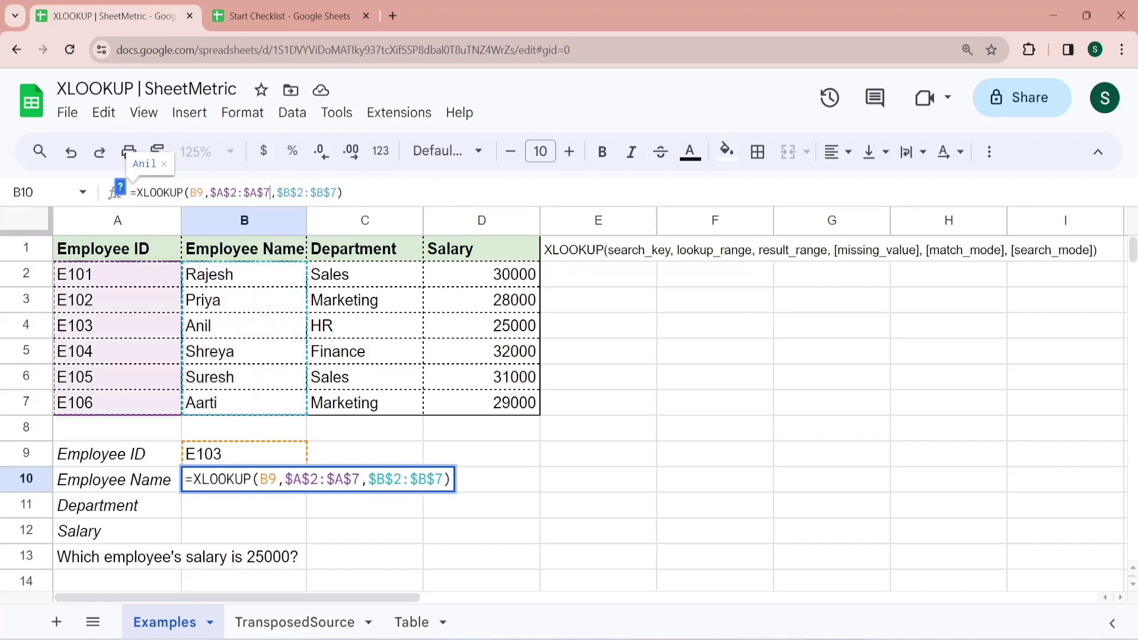
key(shift+Left)
key(shift+Left)
key(shift+Left)
key(shift+Left)
key(shift+Left)
key(shift+Left)
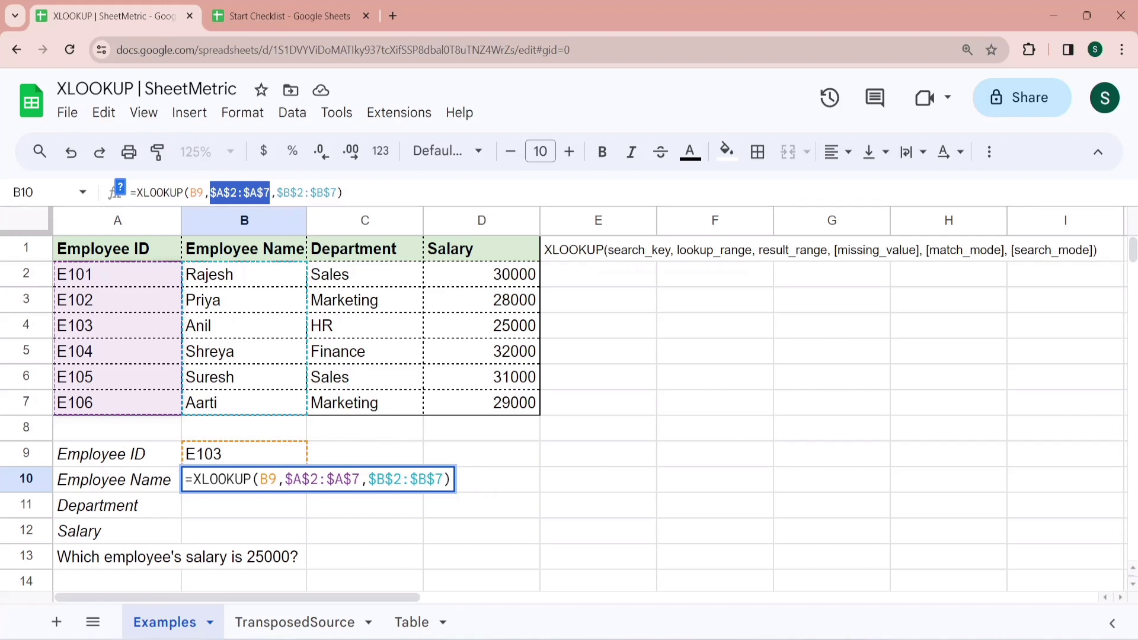
key(Return)
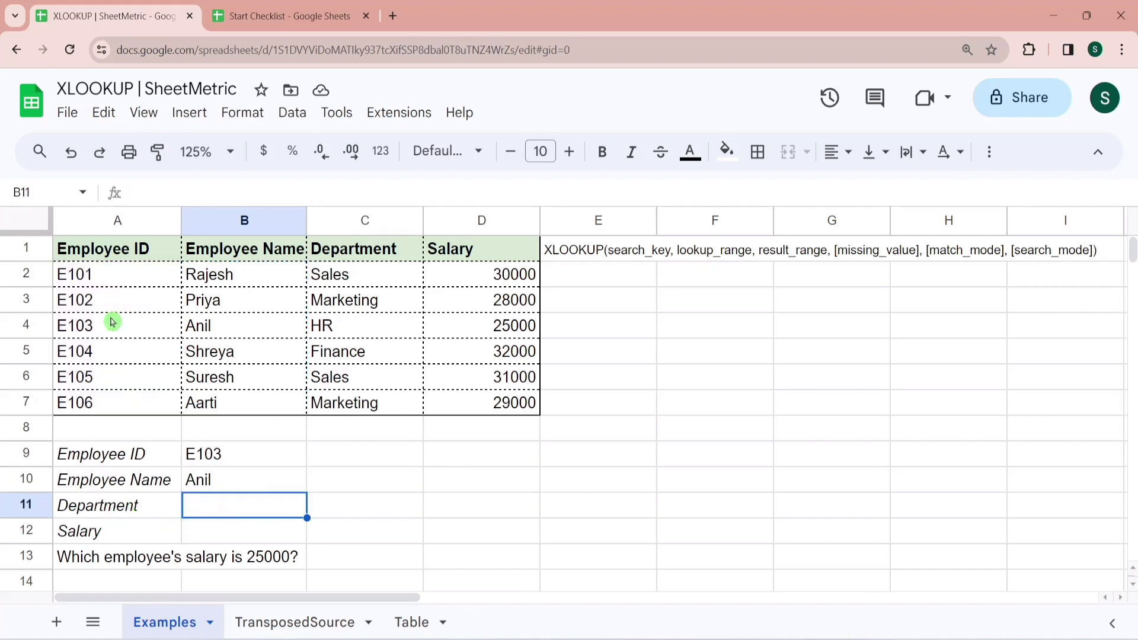
Examine the horizontal employee table on the TransposedSource sheet and return to the Examples sheet.
click(304, 622)
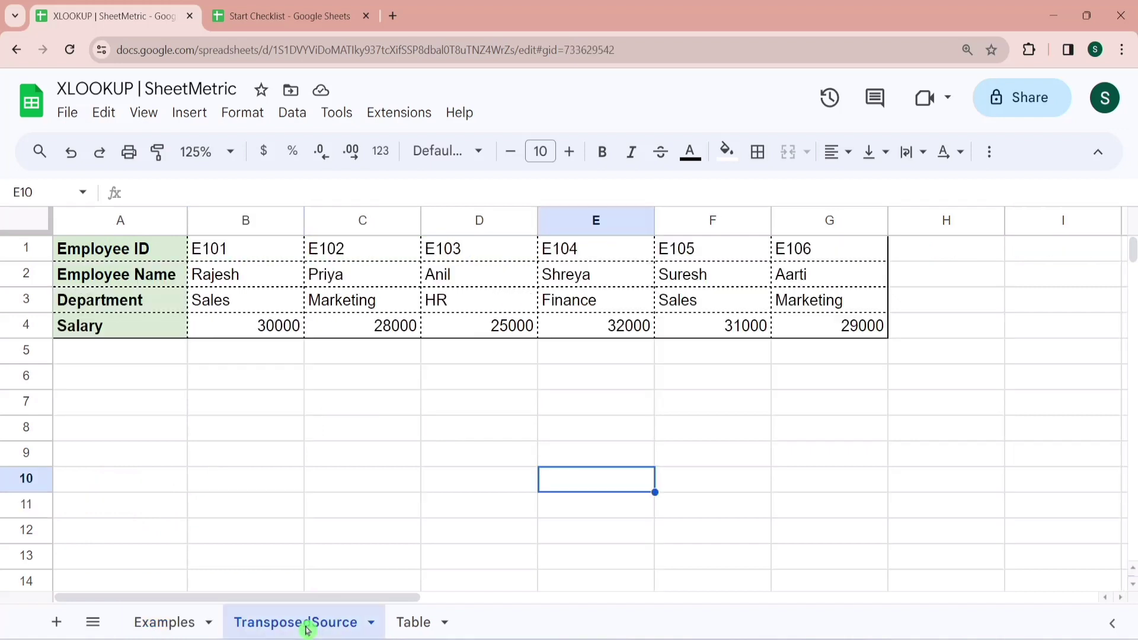
click(177, 279)
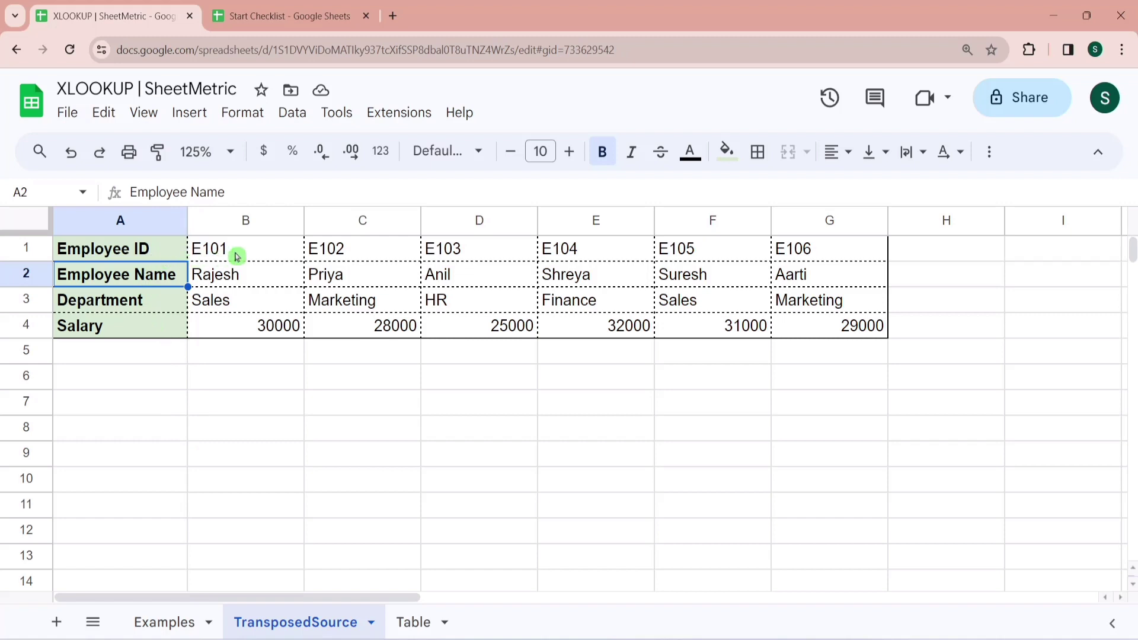
click(177, 625)
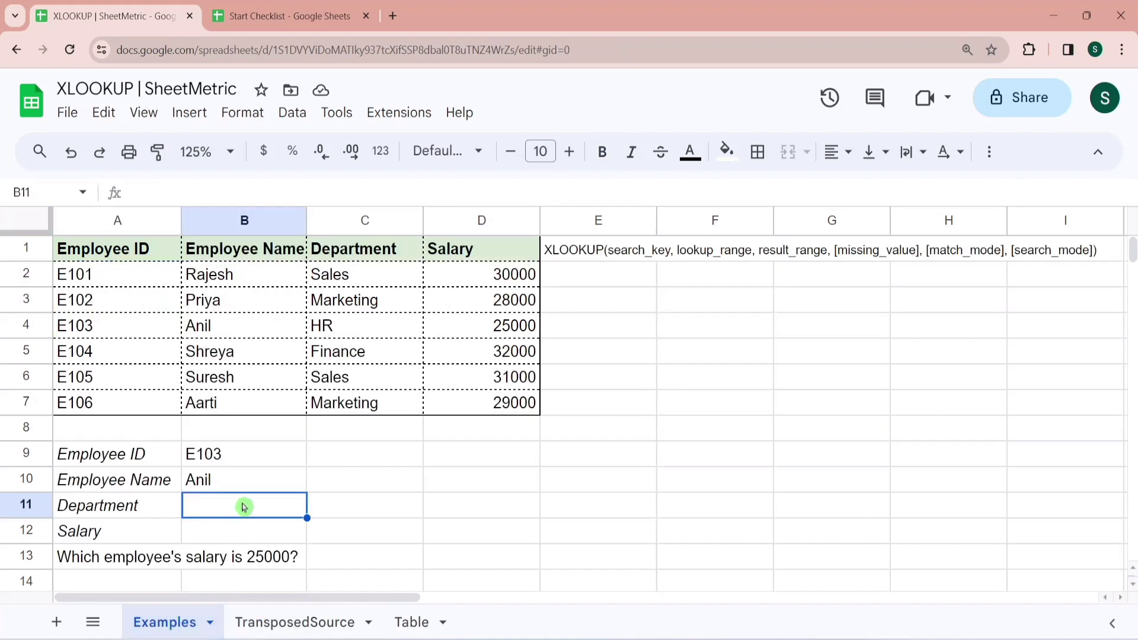
Start an XLOOKUP formula in the Department cell B11 with B9 as the search key.
text(=Xlo)
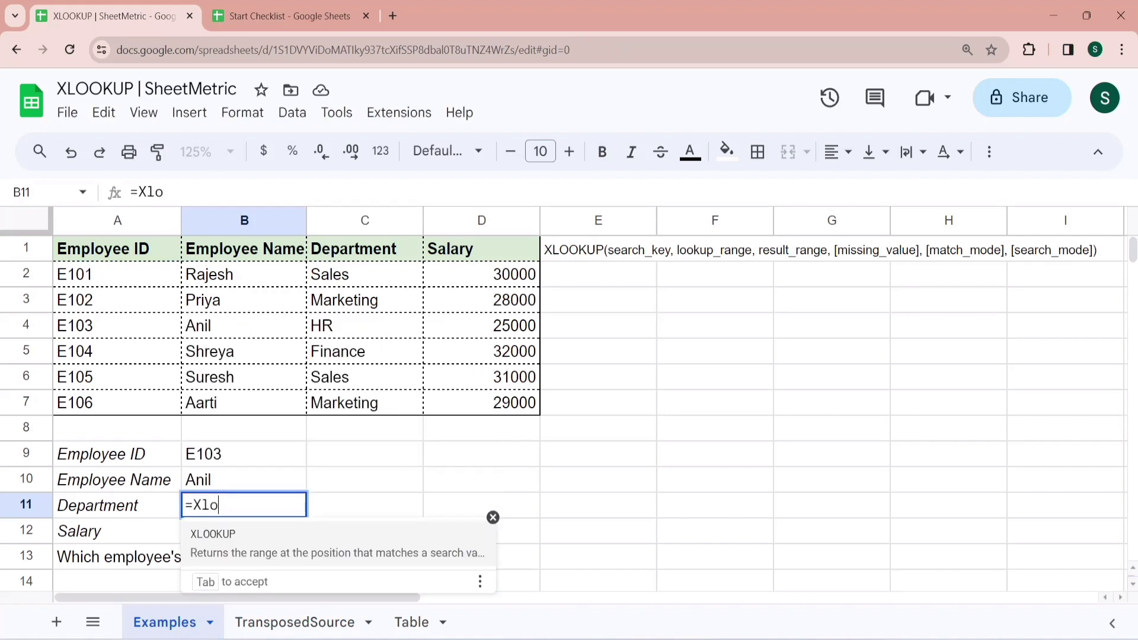
key(Tab)
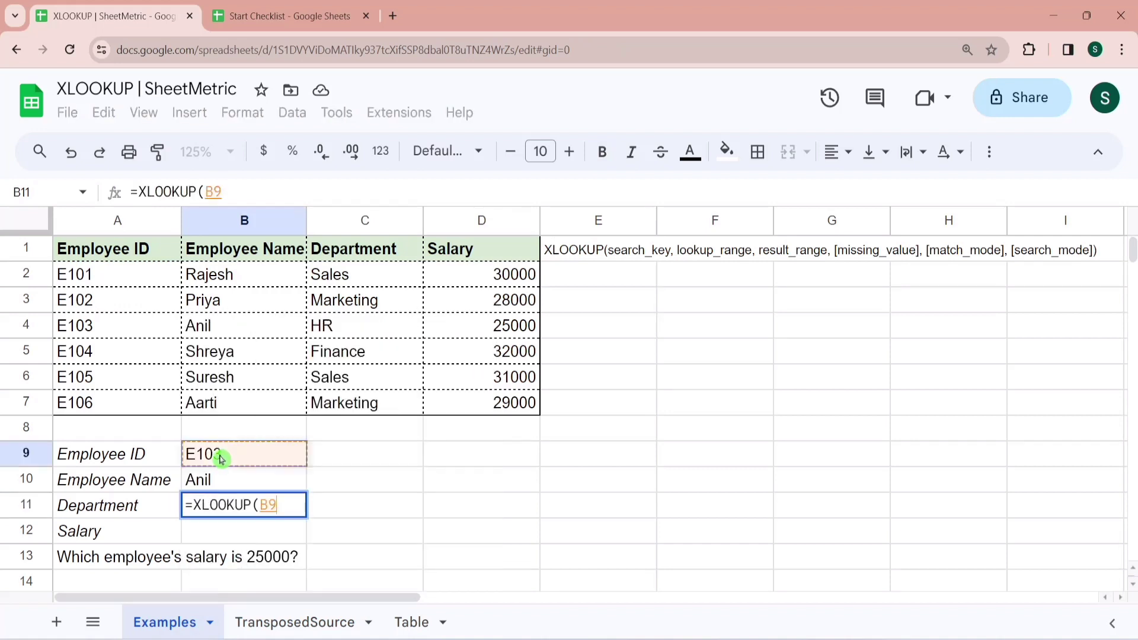
text(,)
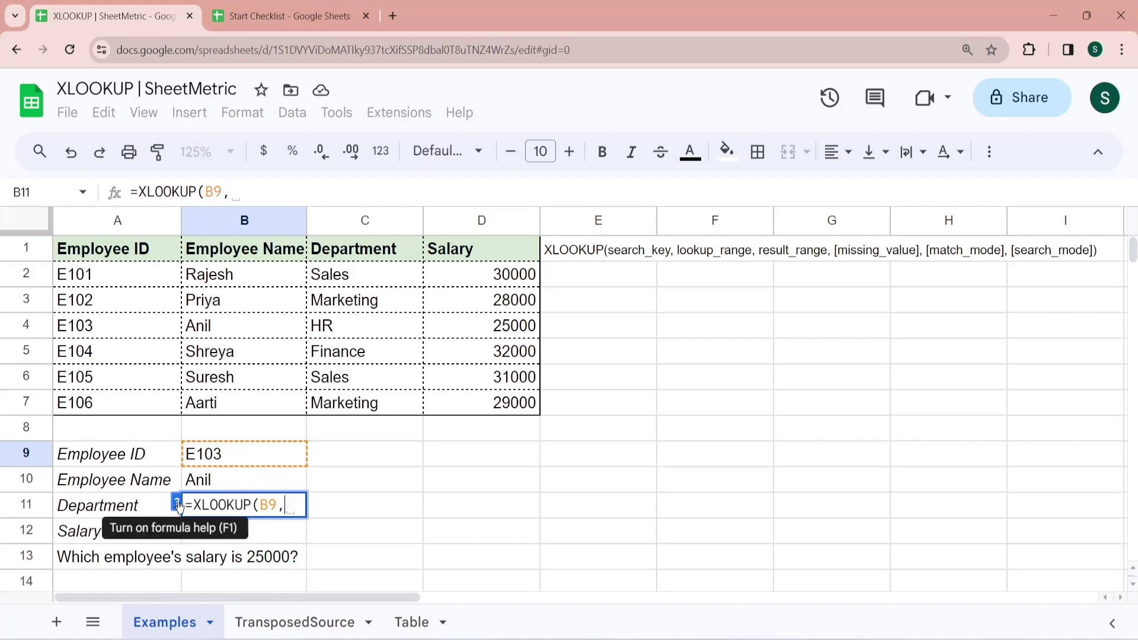
Set the lookup range of the B11 formula to the Employee ID row, TransposedSource!$B$1:$G$1, as an absolute reference.
click(299, 627)
click(229, 276)
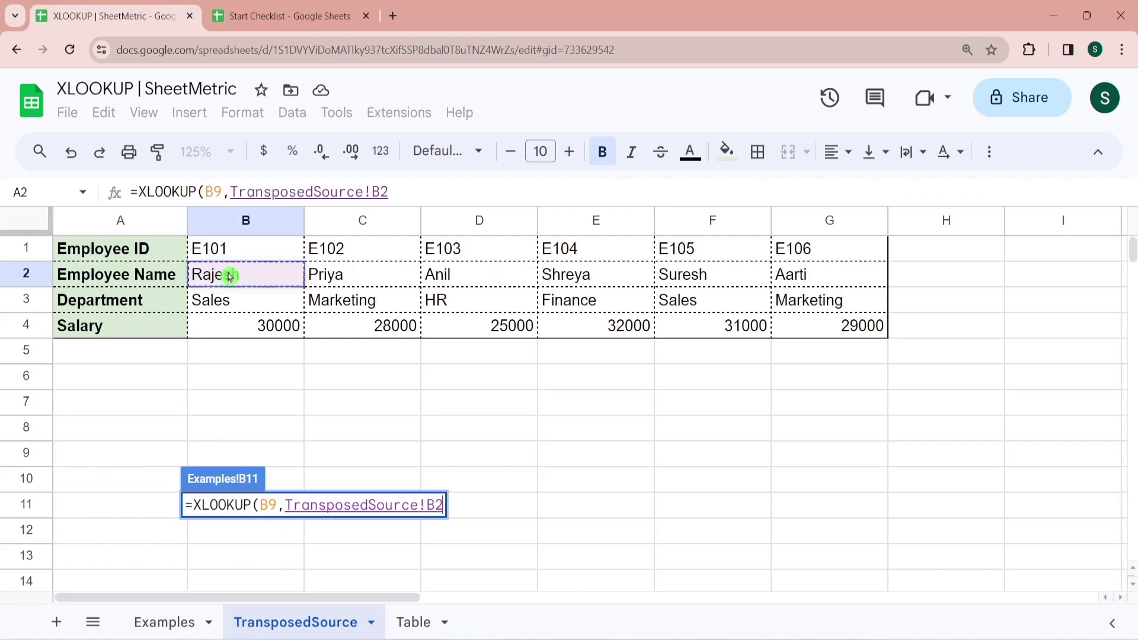
click(225, 249)
drag(229, 249, 795, 245)
key(F4)
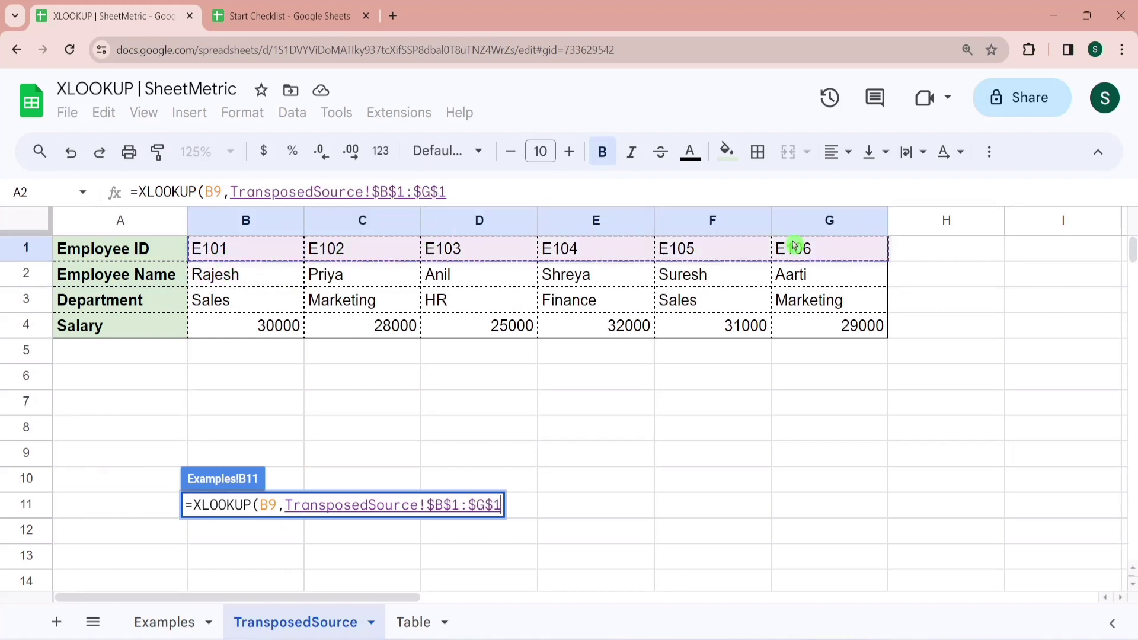
Set the result range of the B11 formula to the Department row, TransposedSource!$B$3:$G$3, as an absolute reference.
text(,)
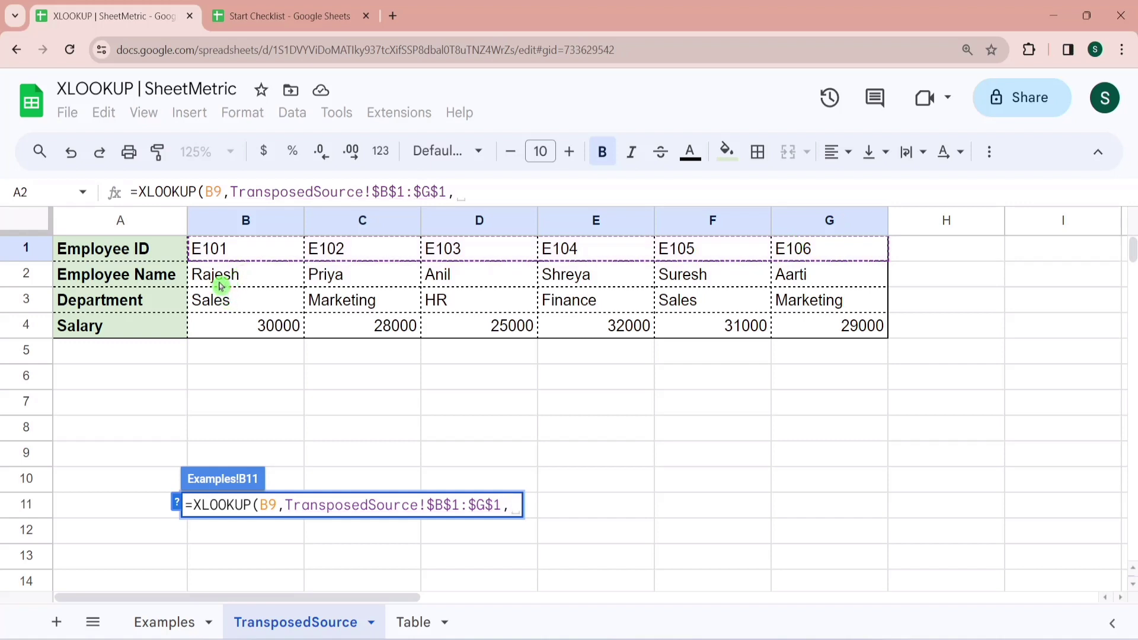
drag(210, 294, 814, 300)
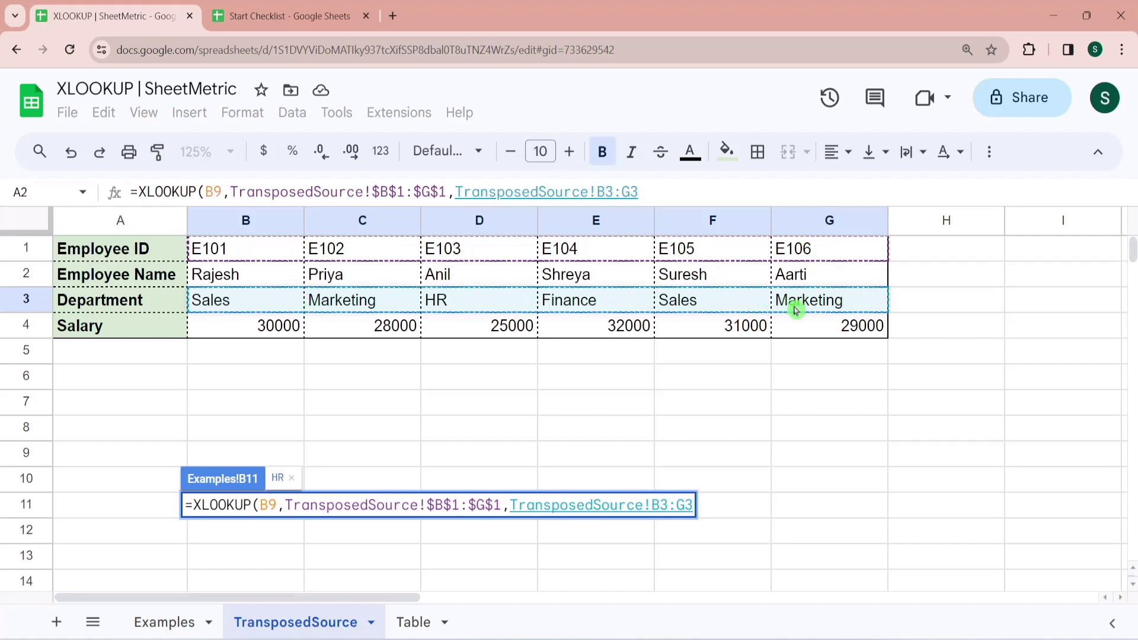
key(F4)
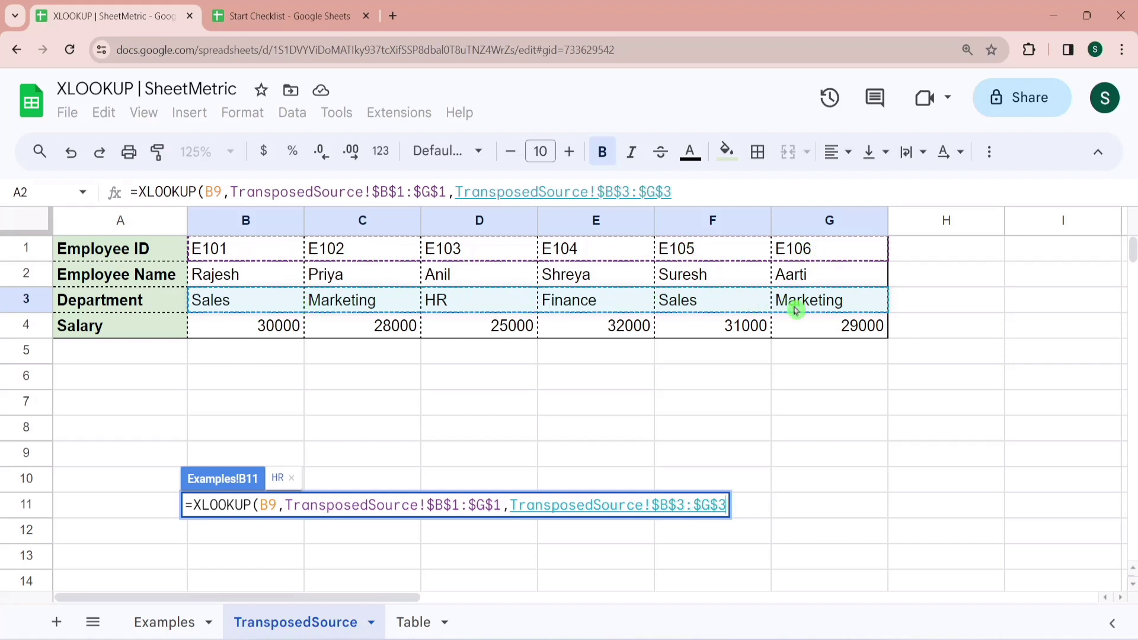
Review the function help on the optional missing_value, match_mode and search_mode arguments, and commit the B11 formula without them.
text(,)
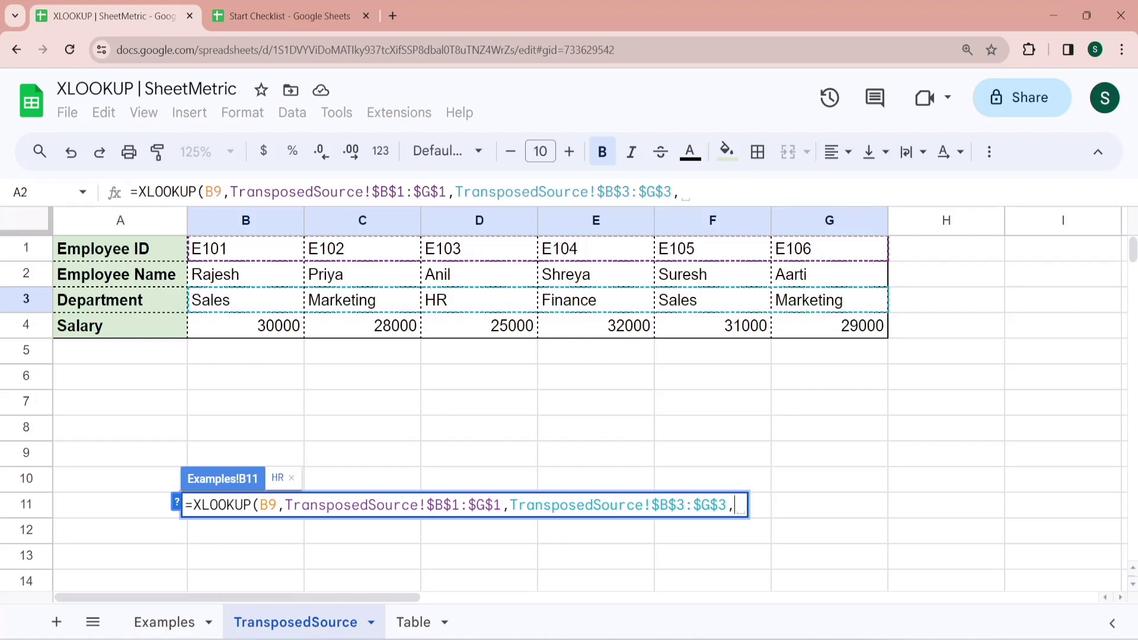
click(176, 505)
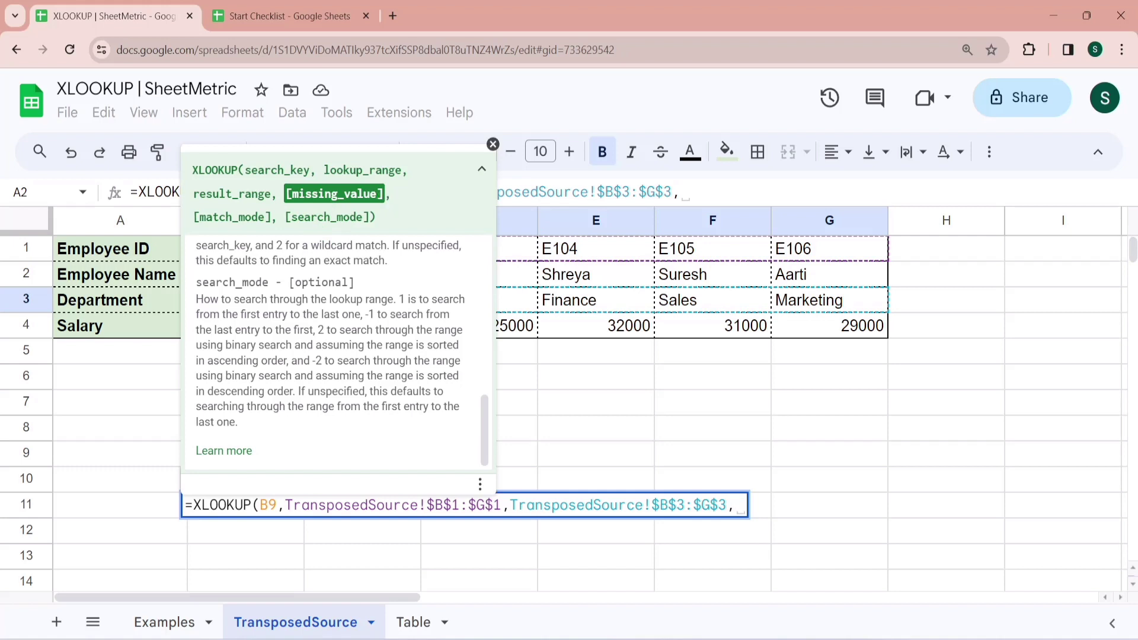
click(384, 222)
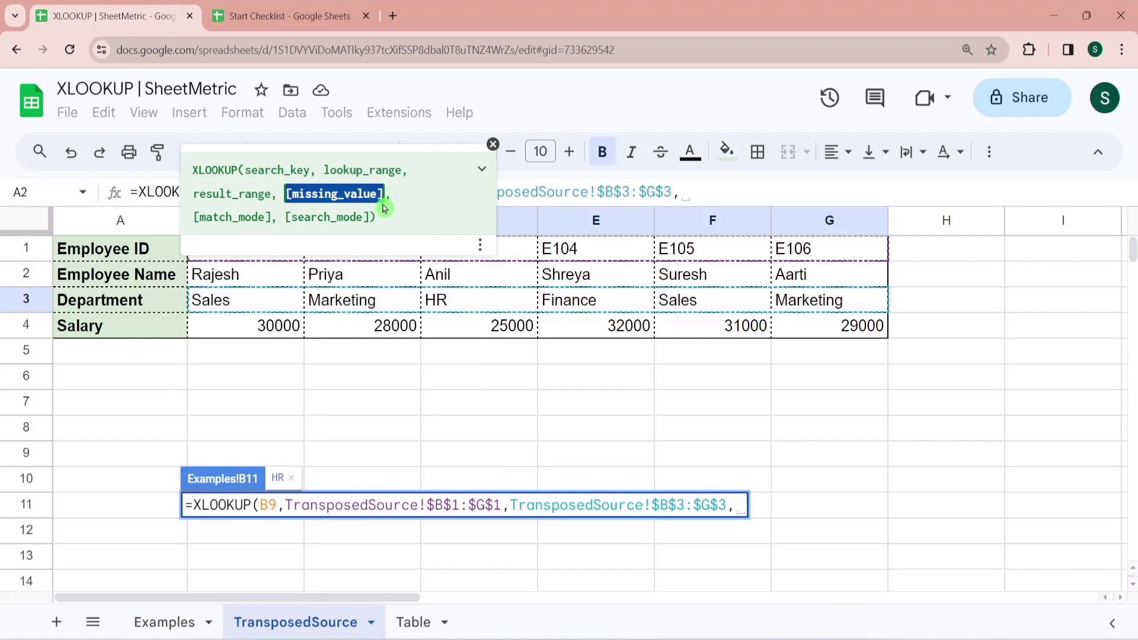
click(482, 169)
scroll(393, 241, down, 10)
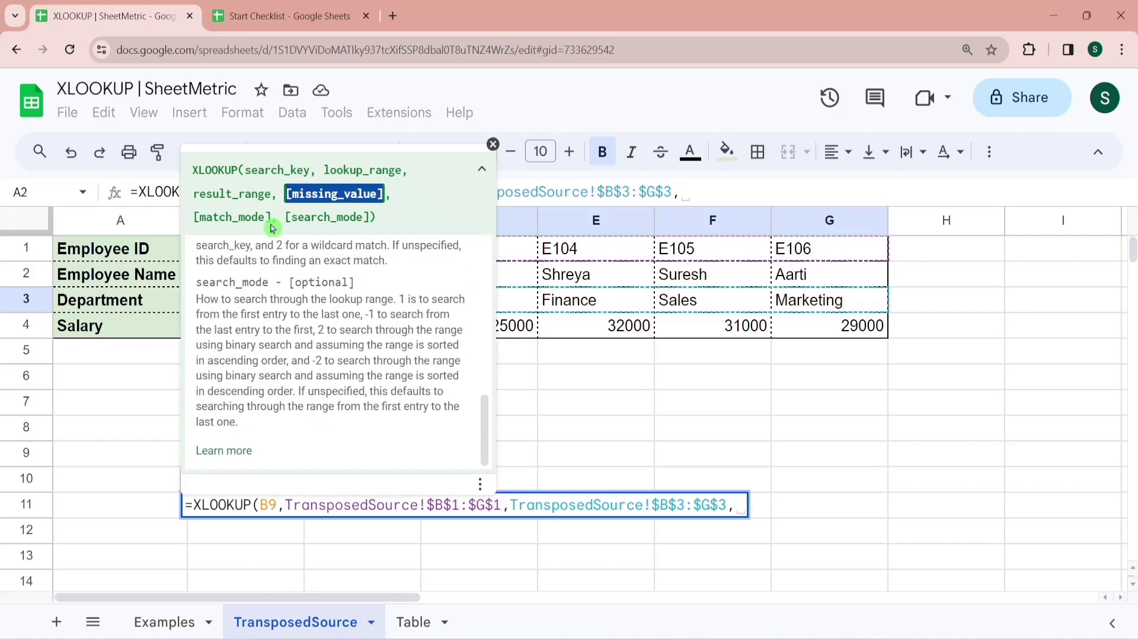
scroll(483, 430, up, 3)
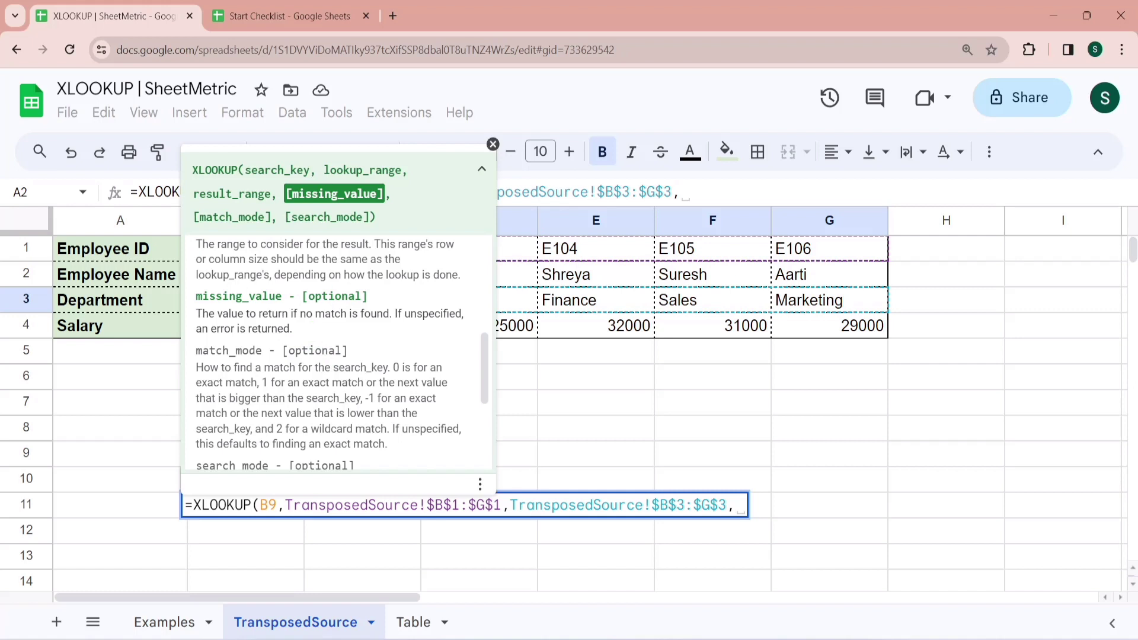
scroll(393, 363, down, 5)
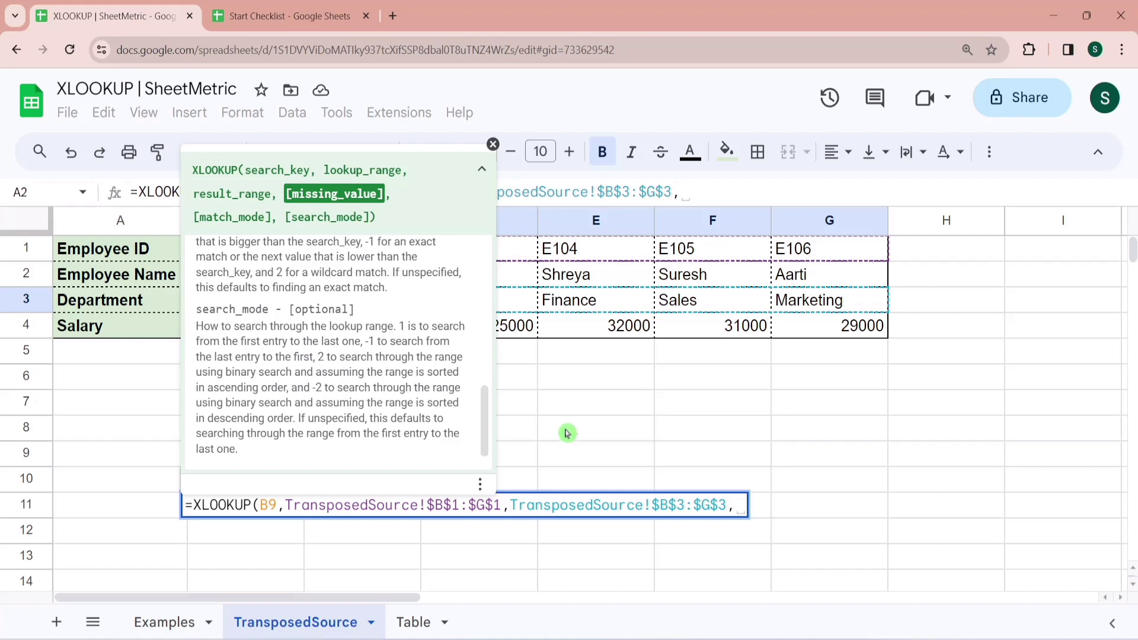
key(BackSpace)
key(Return)
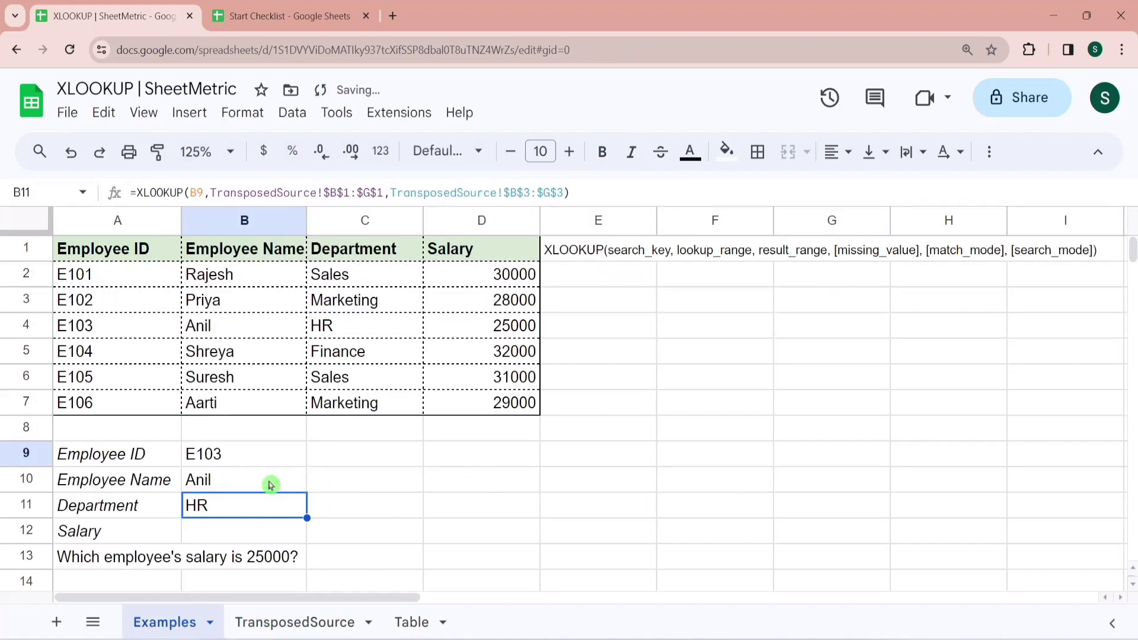
Set the Employee ID in B9 to E109 and inspect the Employee Name lookup result in B10.
double_click(248, 457)
key(BackSpace)
text(9)
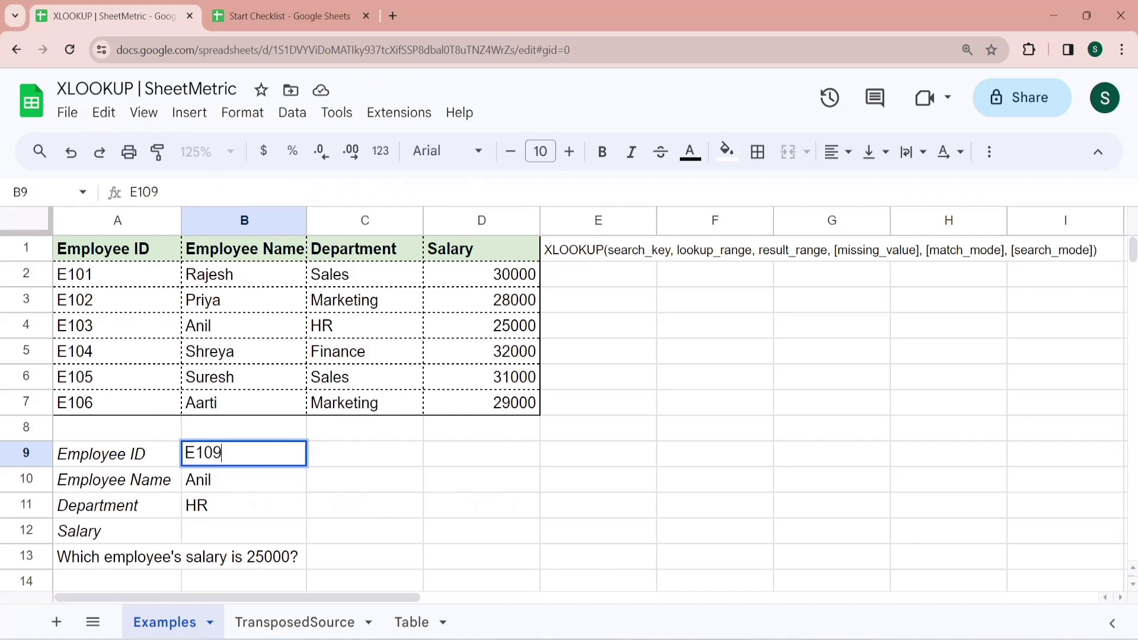
key(Return)
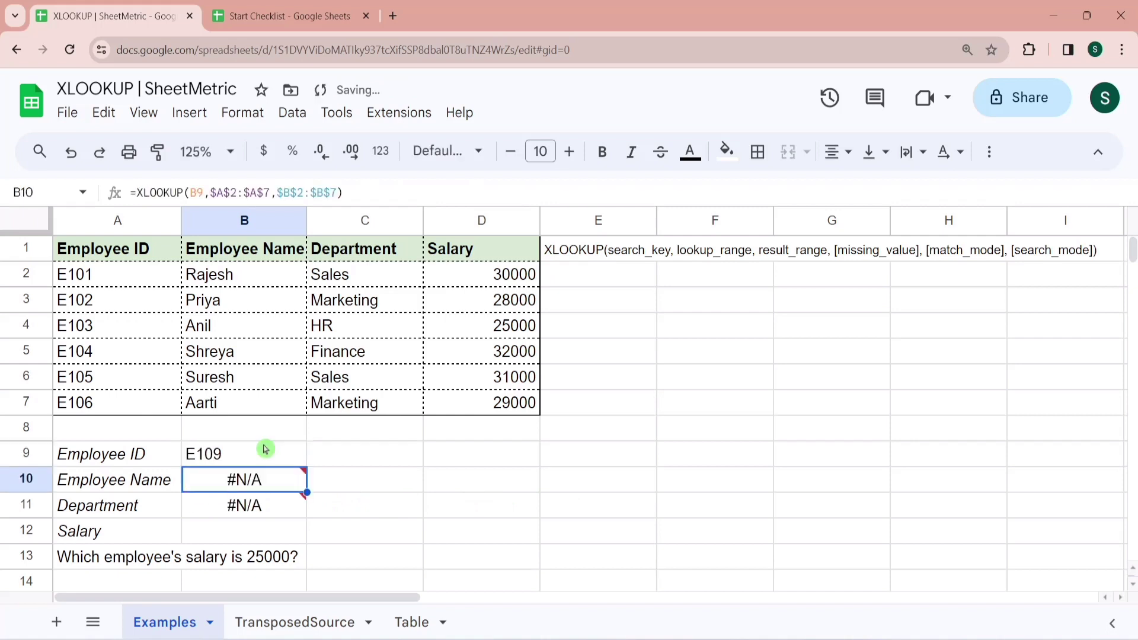
mouse_move(236, 501)
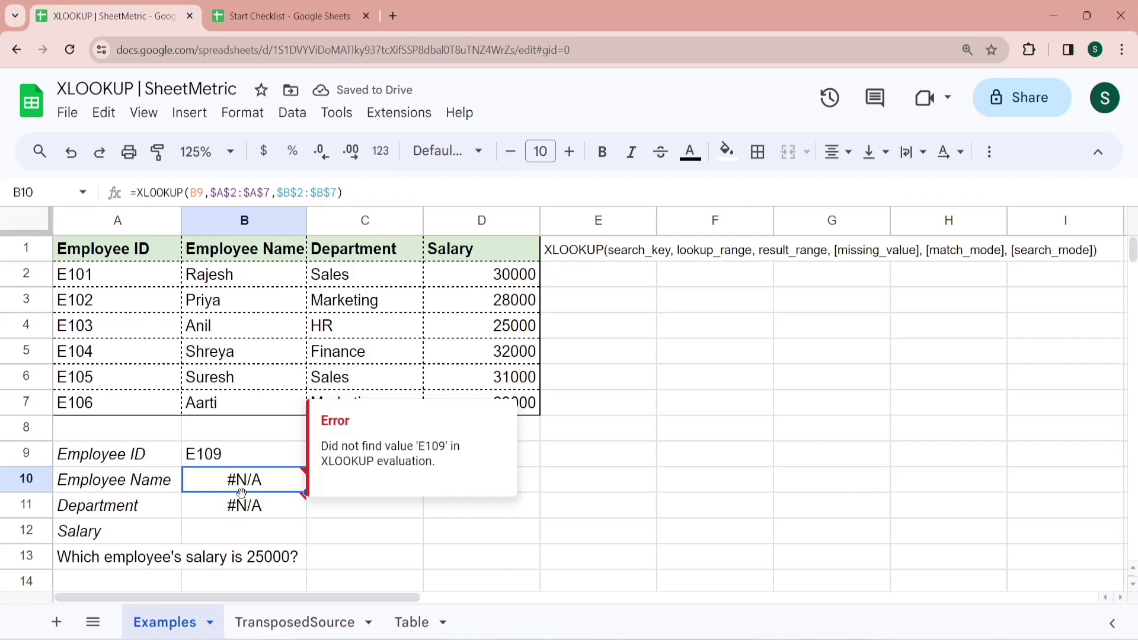
Add "Not Found" as the missing_value argument of the Department formula in B11.
click(248, 514)
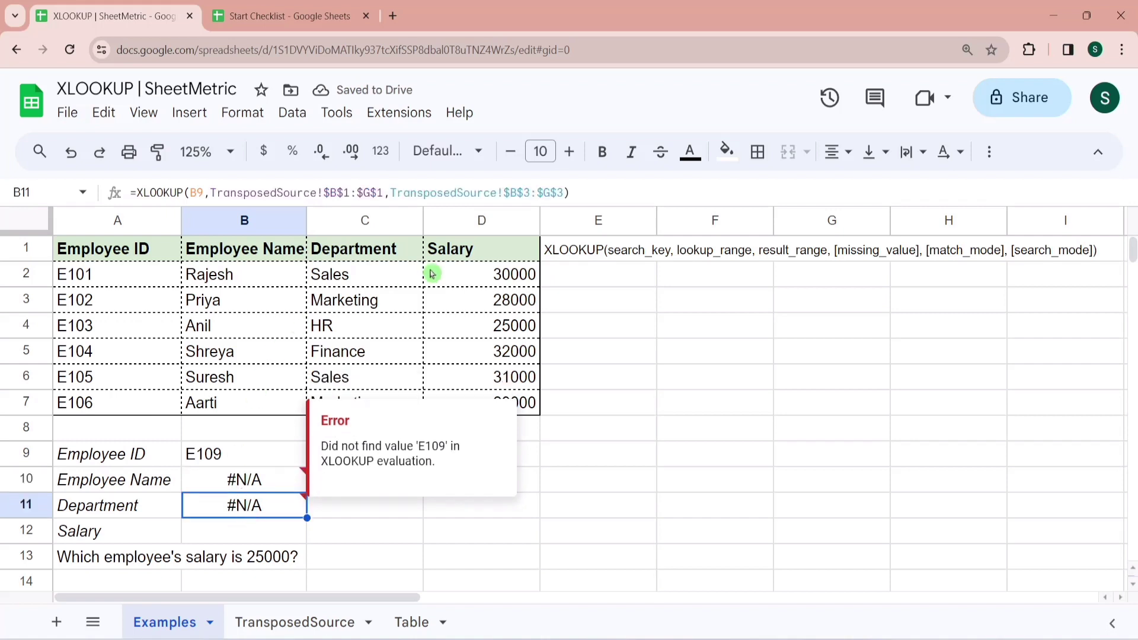
click(571, 193)
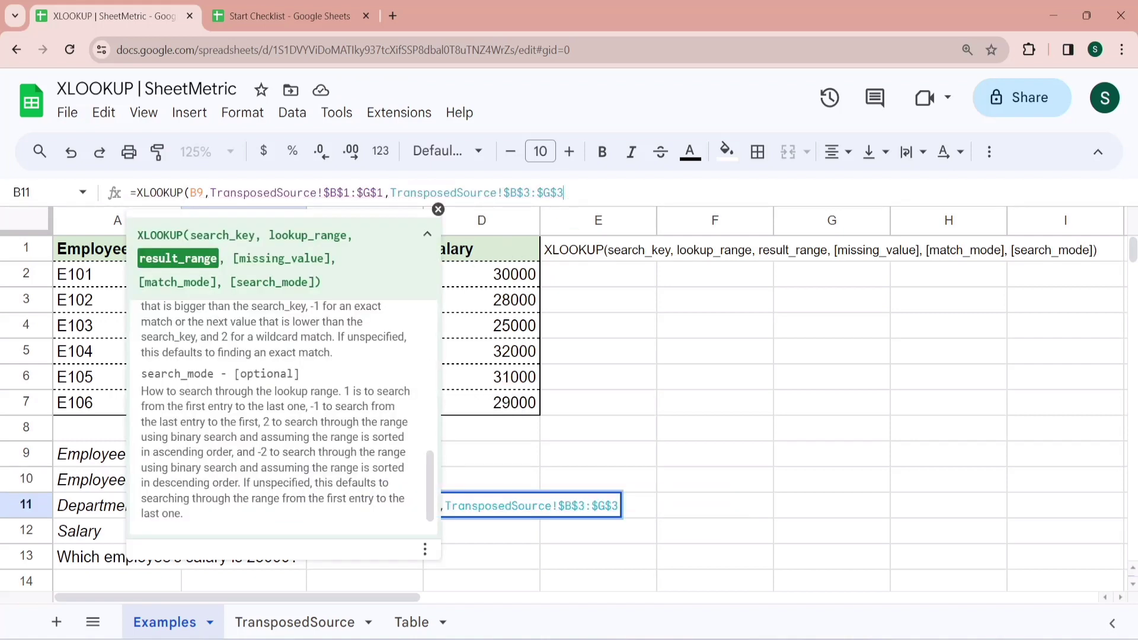
text(,")
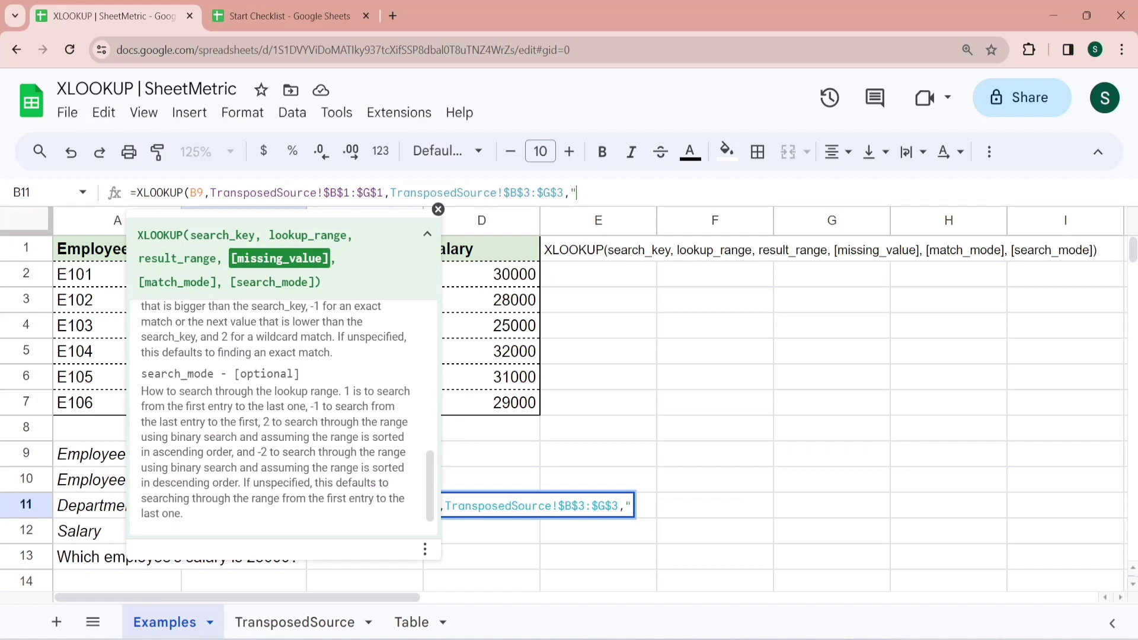
text(Not )
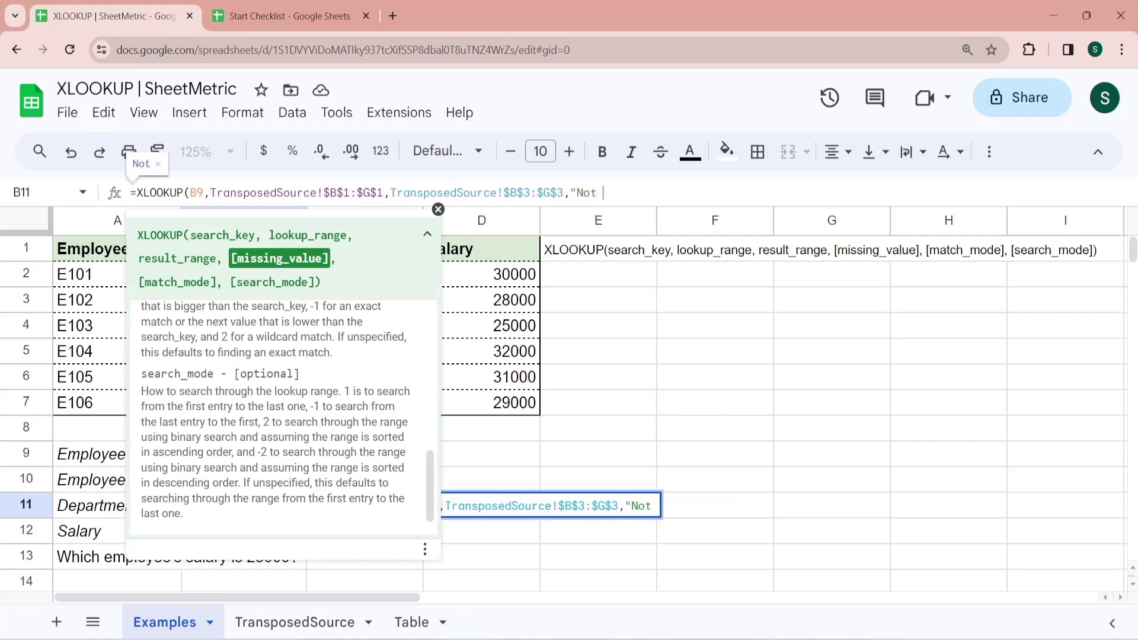
text(Dound")
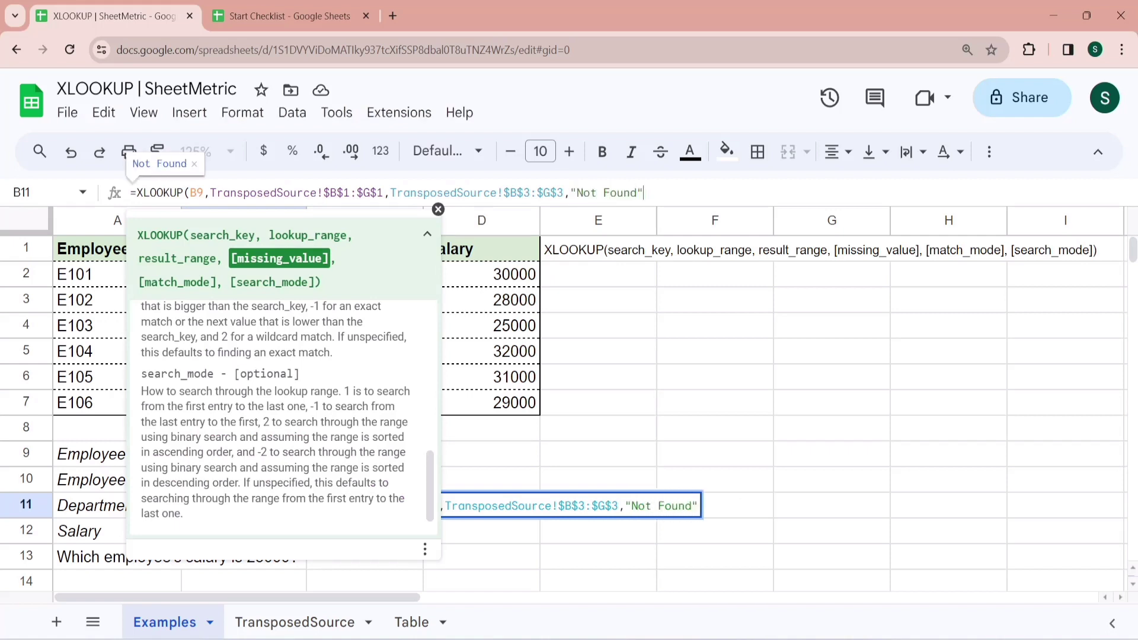
key(Return)
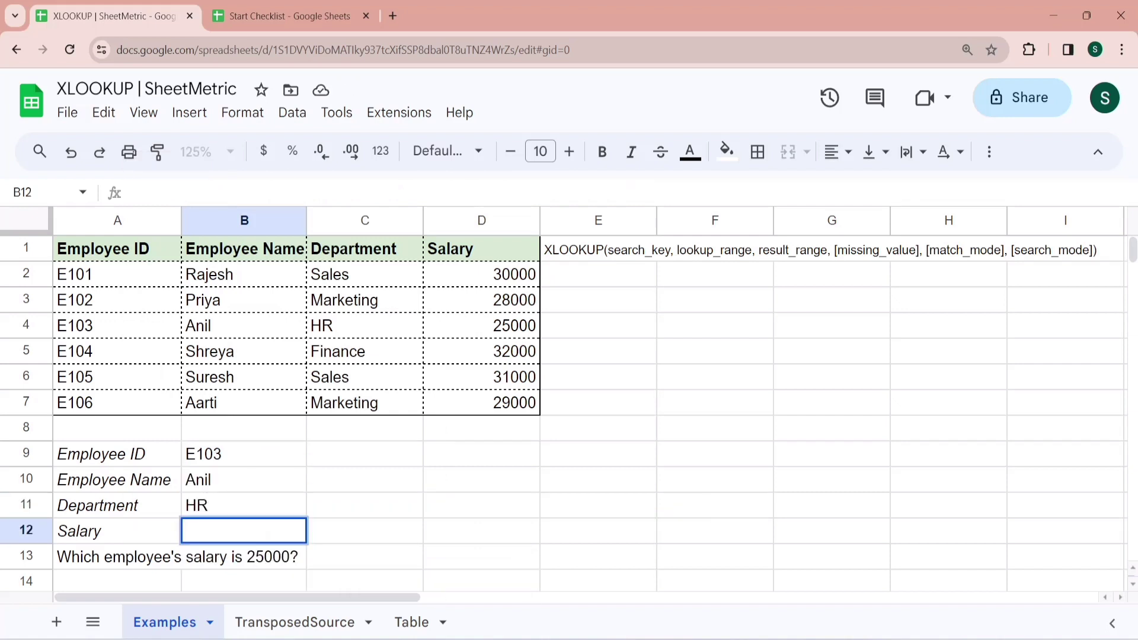
Start an XLOOKUP formula in the Salary cell B12 with the Employee ID cell B9 as the search key.
text(=Xlo)
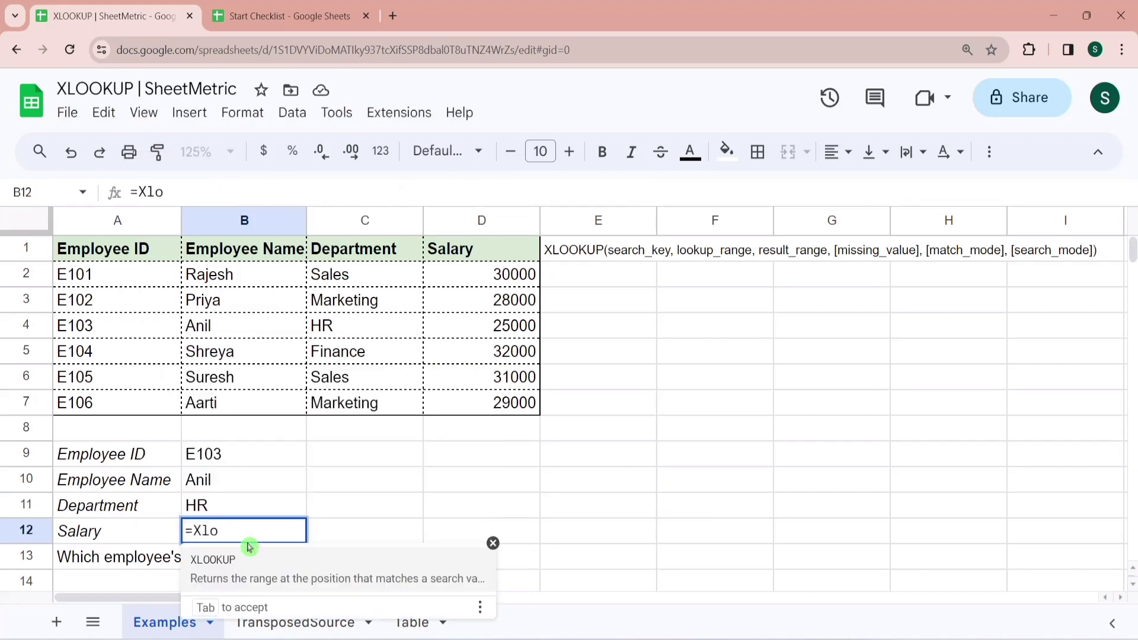
click(247, 561)
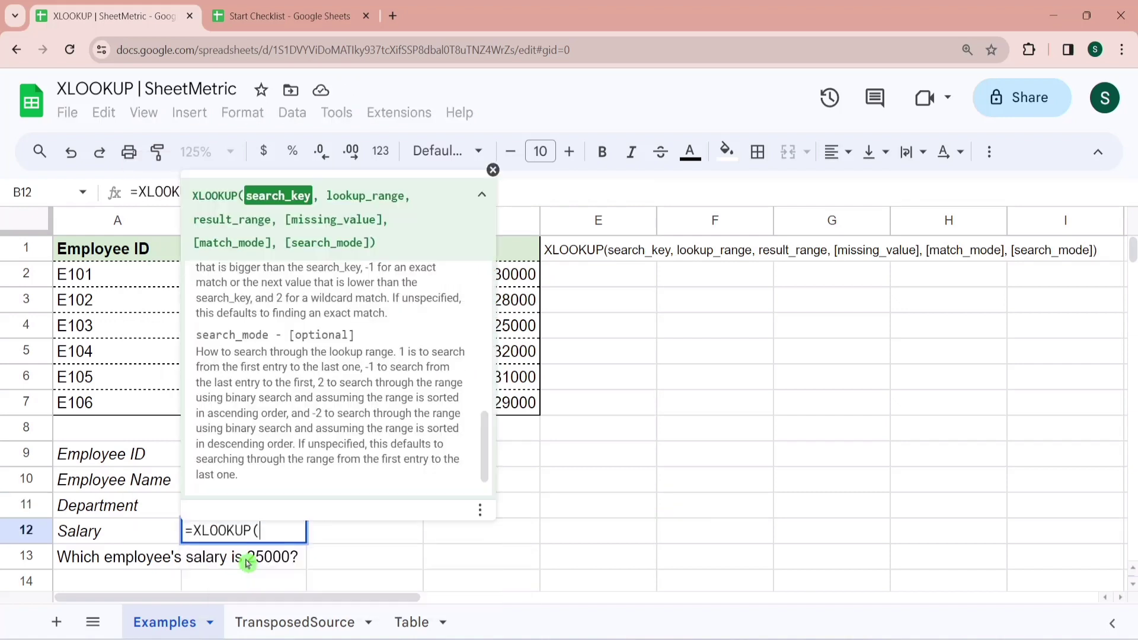
click(156, 463)
click(223, 463)
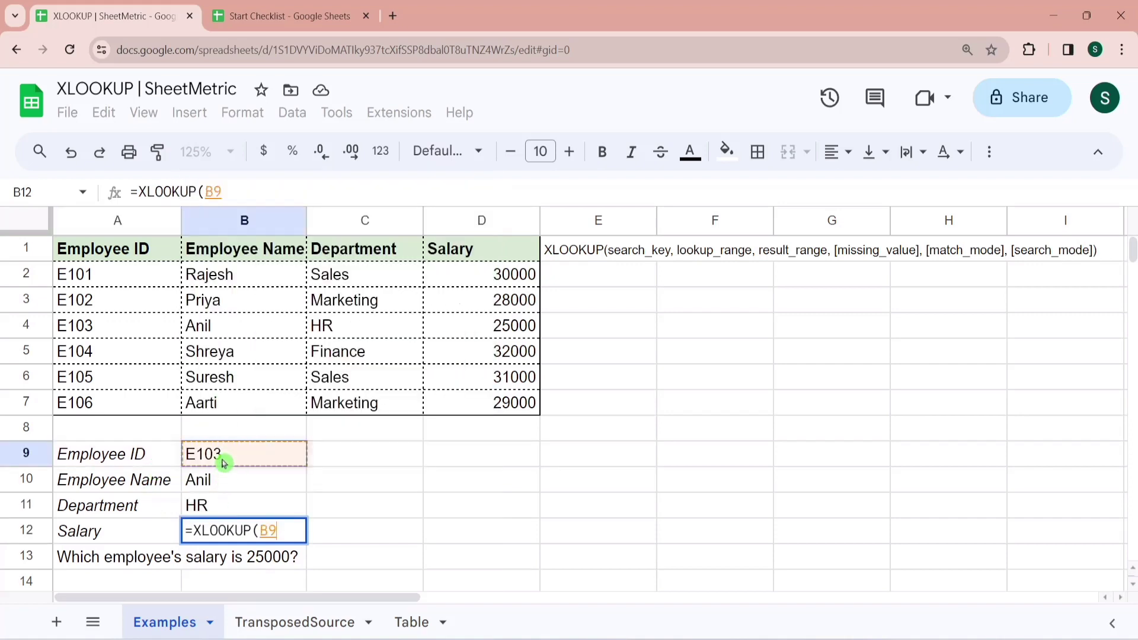
text(,)
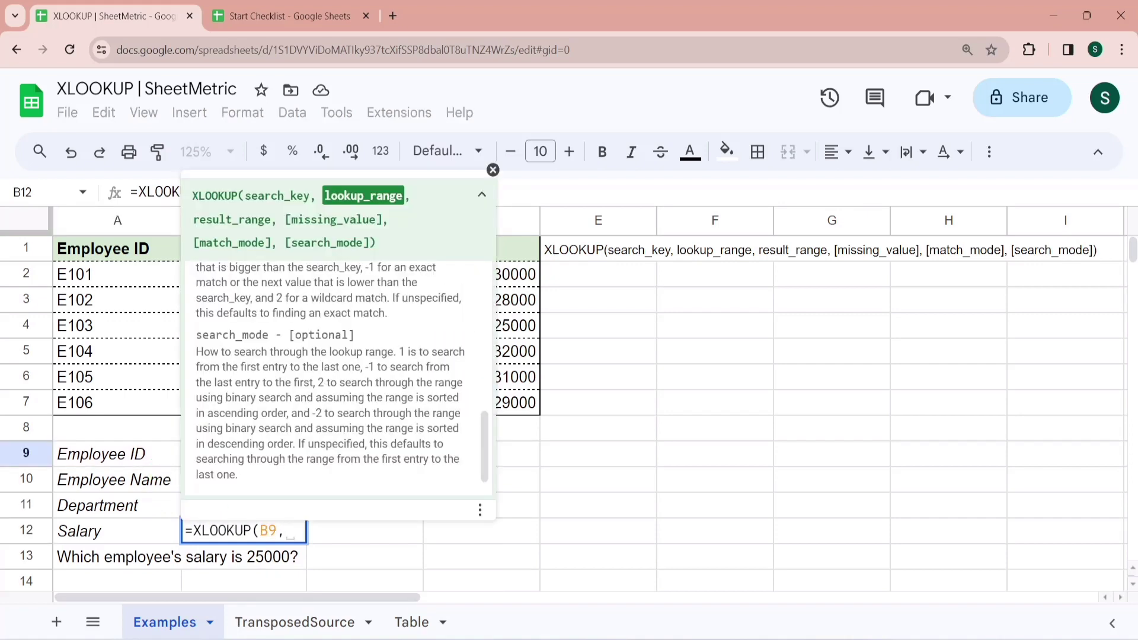
Complete the B12 formula with the absolute lookup range $A$2:$A$7 and the absolute result range $D$2:$D$7.
drag(82, 274, 95, 403)
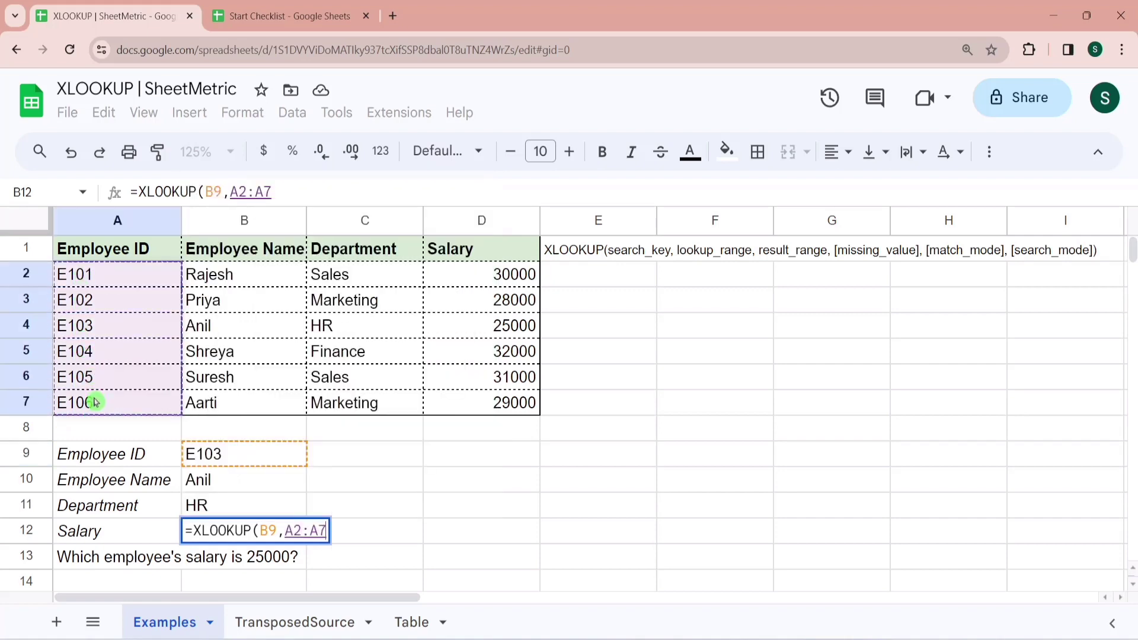
key(F4)
text(,)
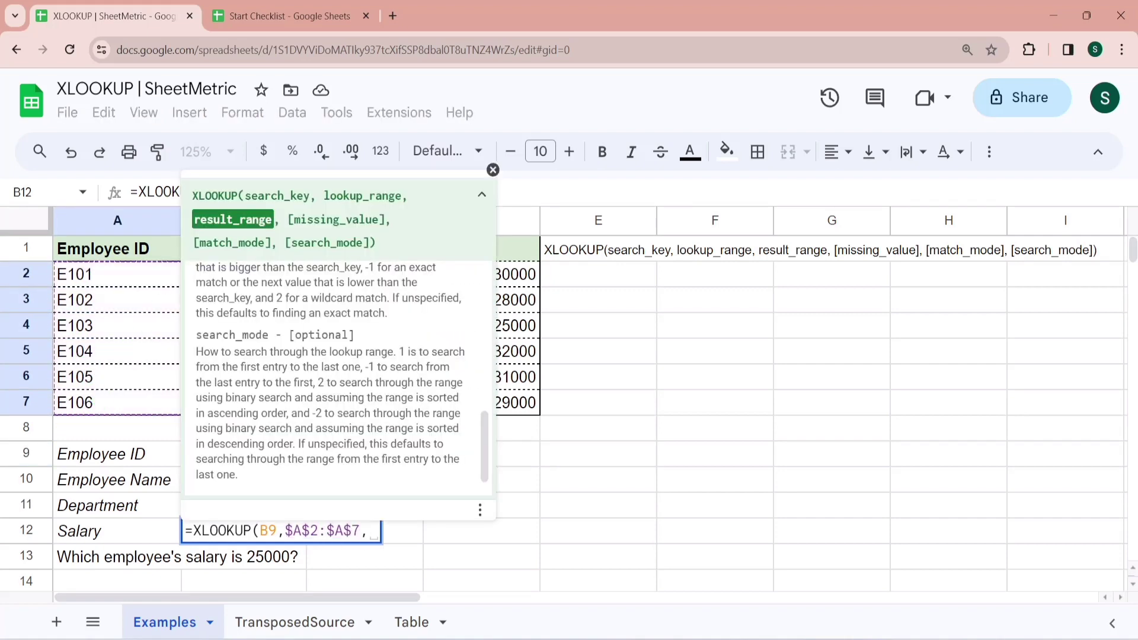
drag(520, 272, 524, 410)
key(F4)
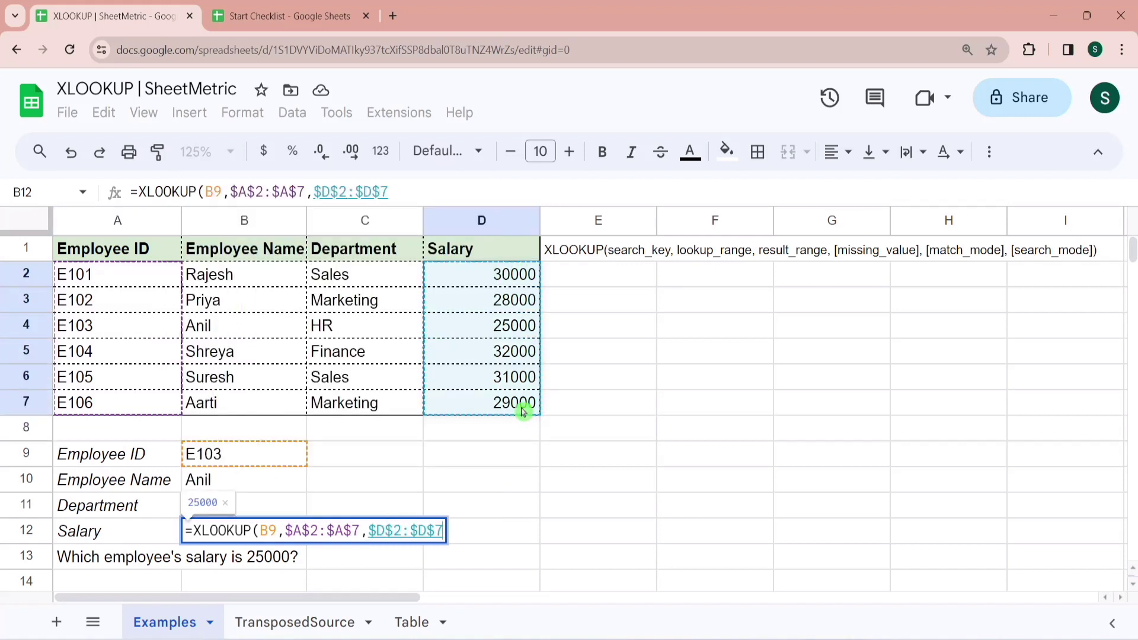
key(Return)
key(Up)
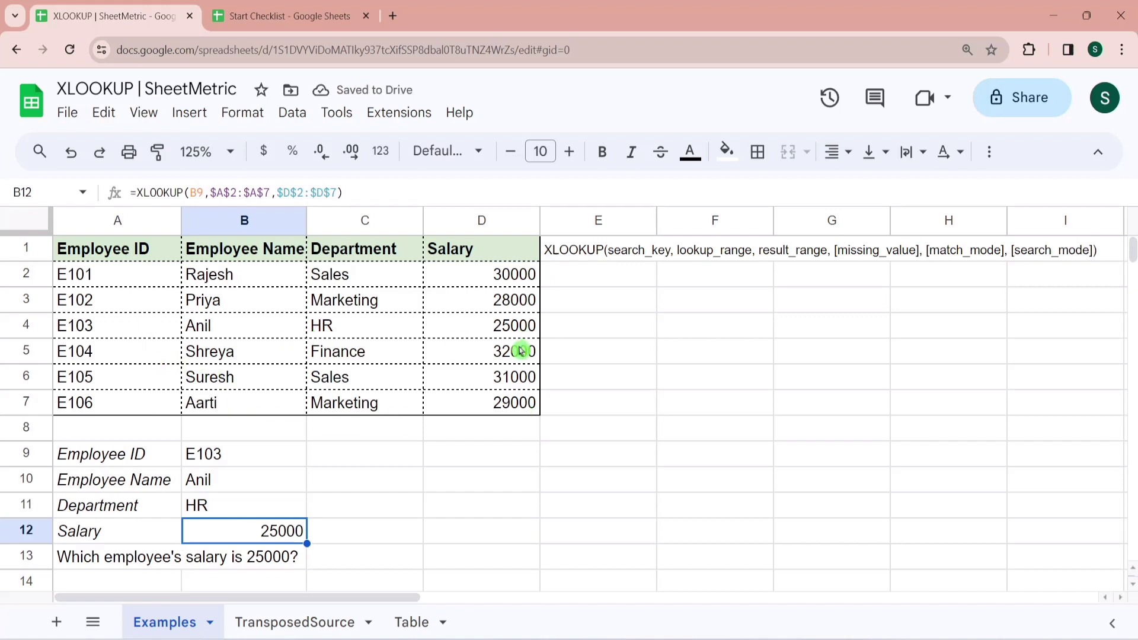
Start an XLOOKUP formula in C13, beside the salary question, with 25000 as the search key.
click(118, 560)
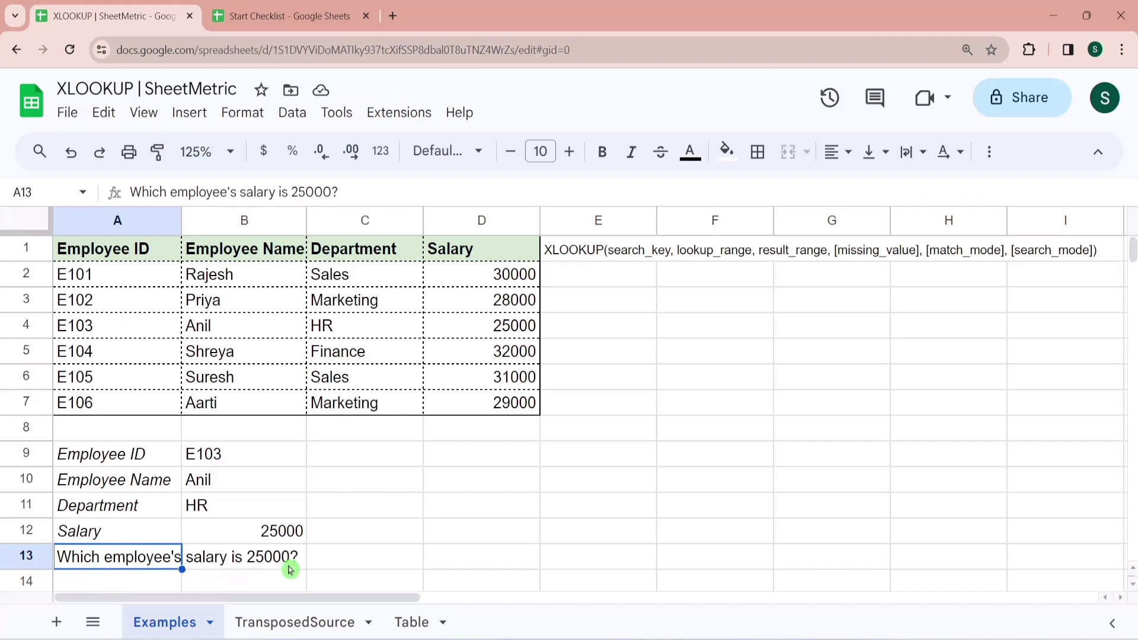
click(335, 567)
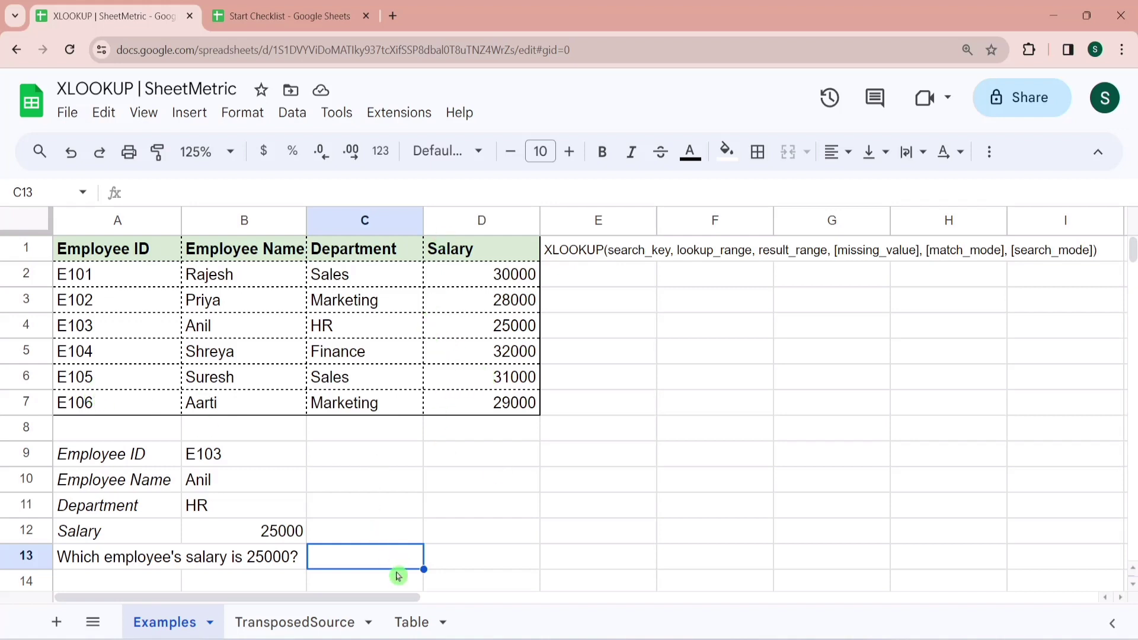
text(=X)
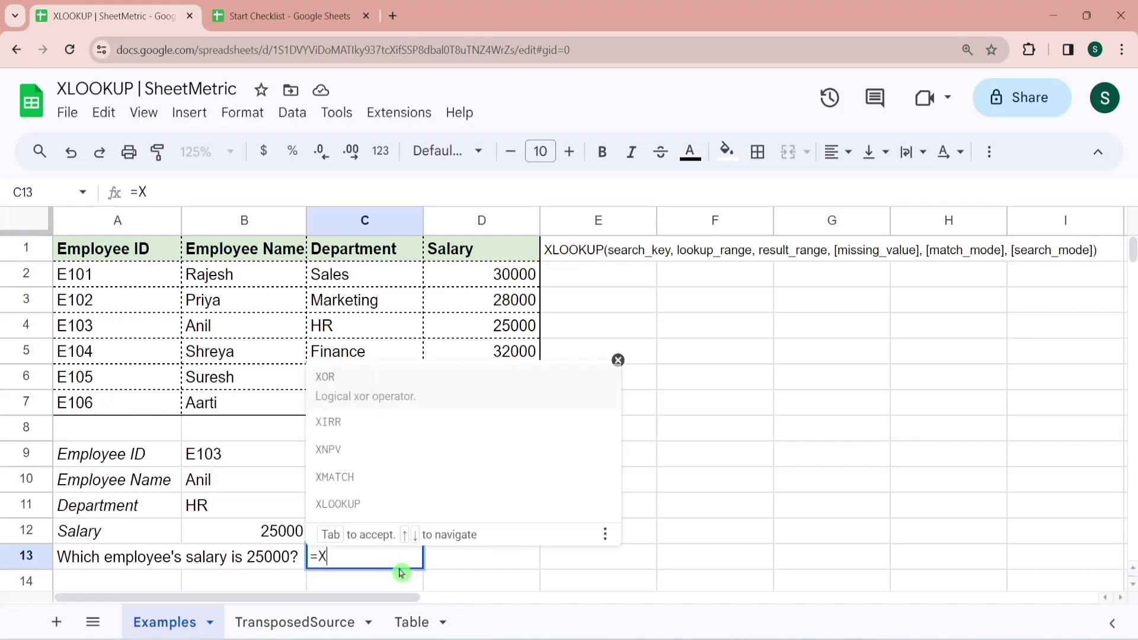
text(loo)
key(Tab)
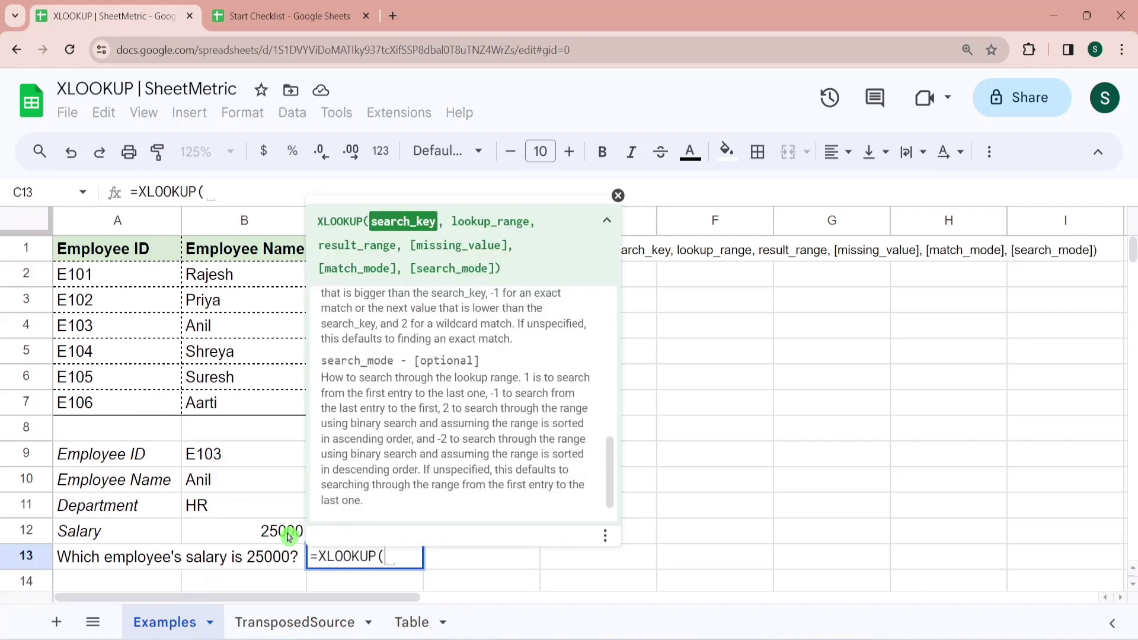
text(25)
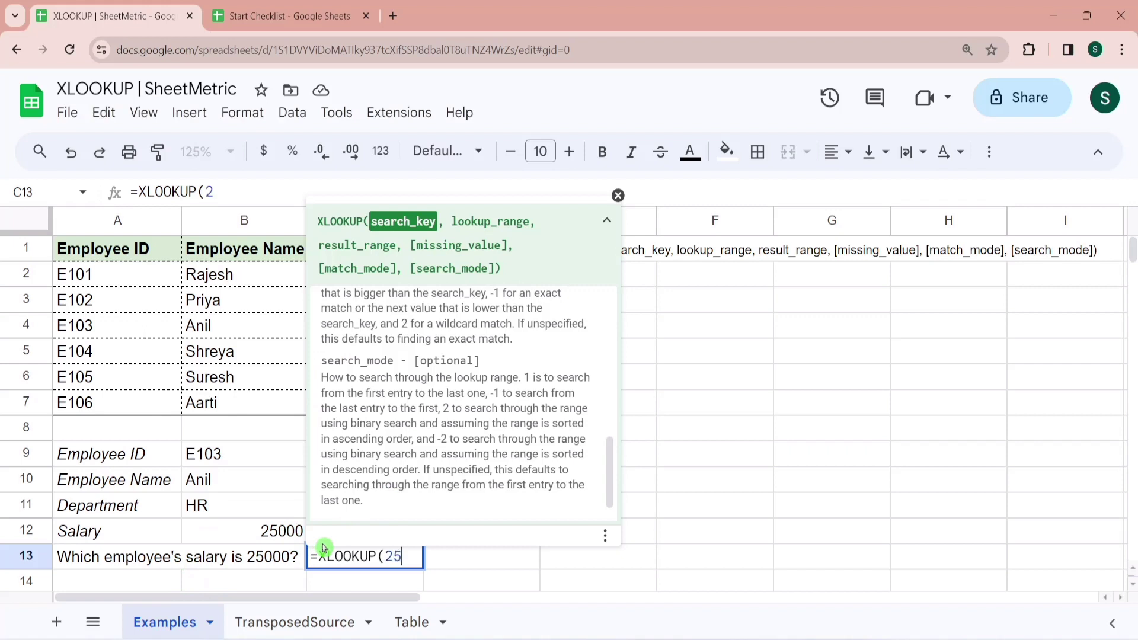
text(000, )
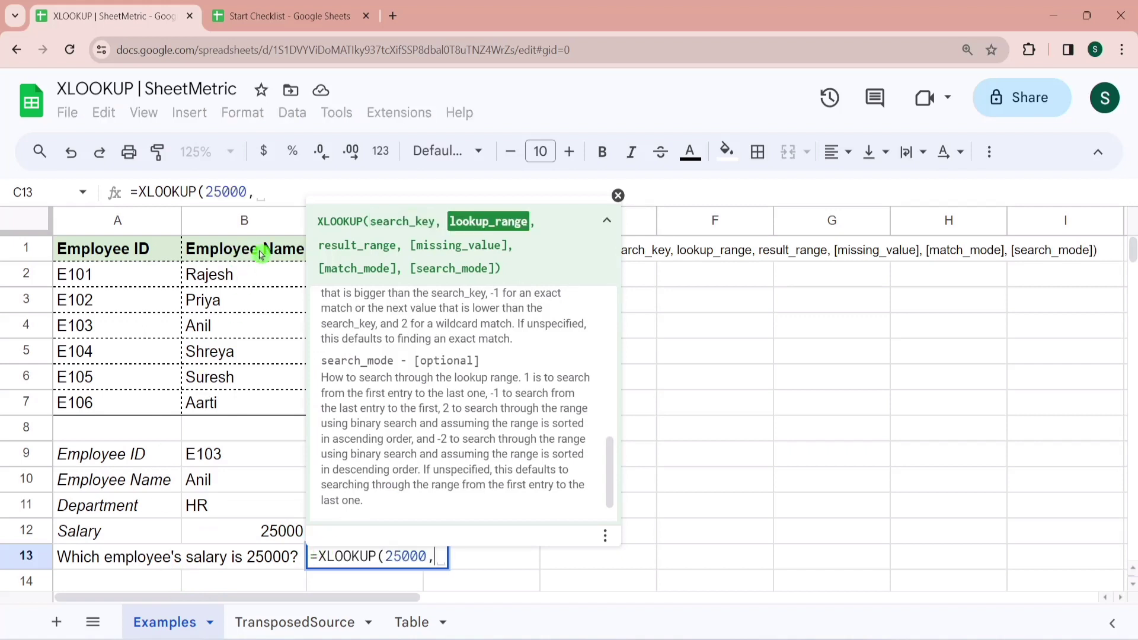
Complete the C13 formula with lookup range D2:D7 and result range B2:B7.
text(D2:D7,)
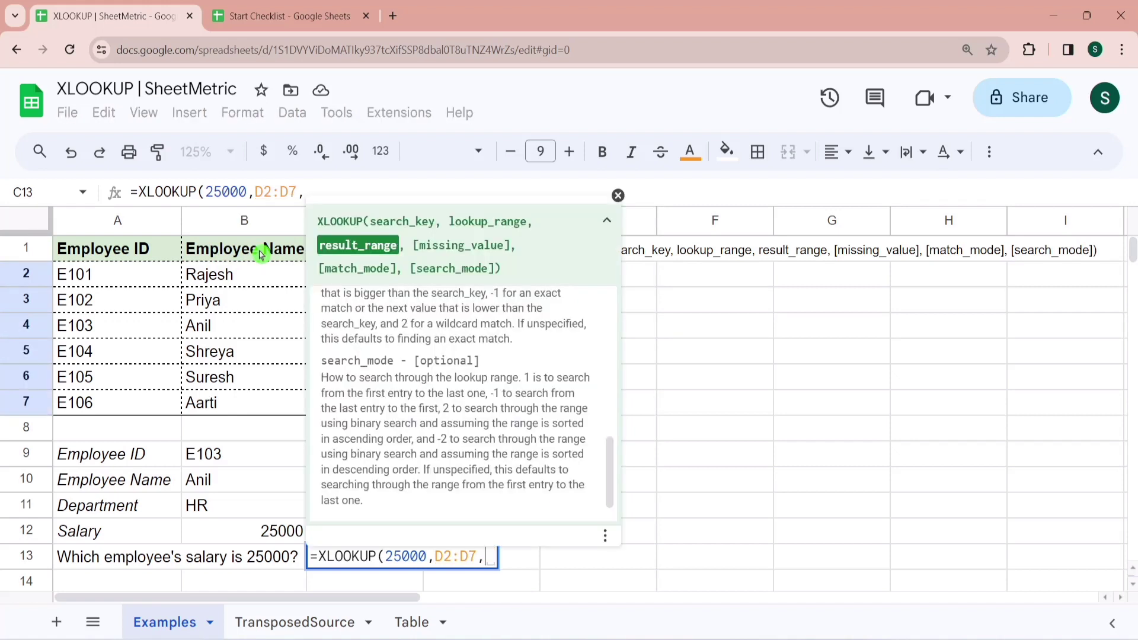
drag(215, 279, 240, 398)
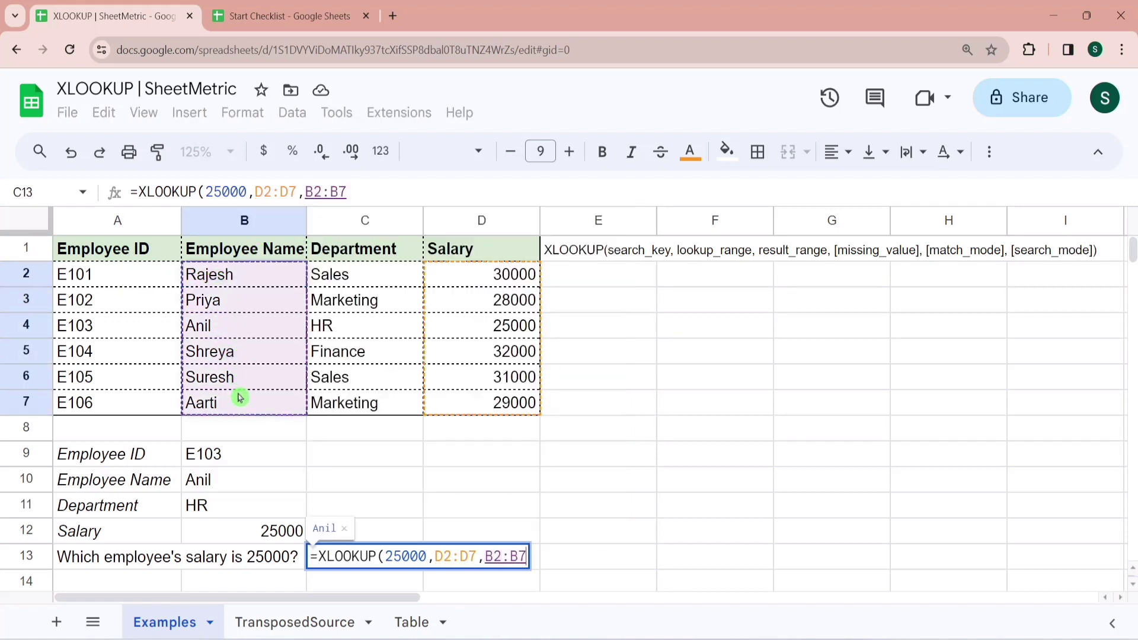
key(Return)
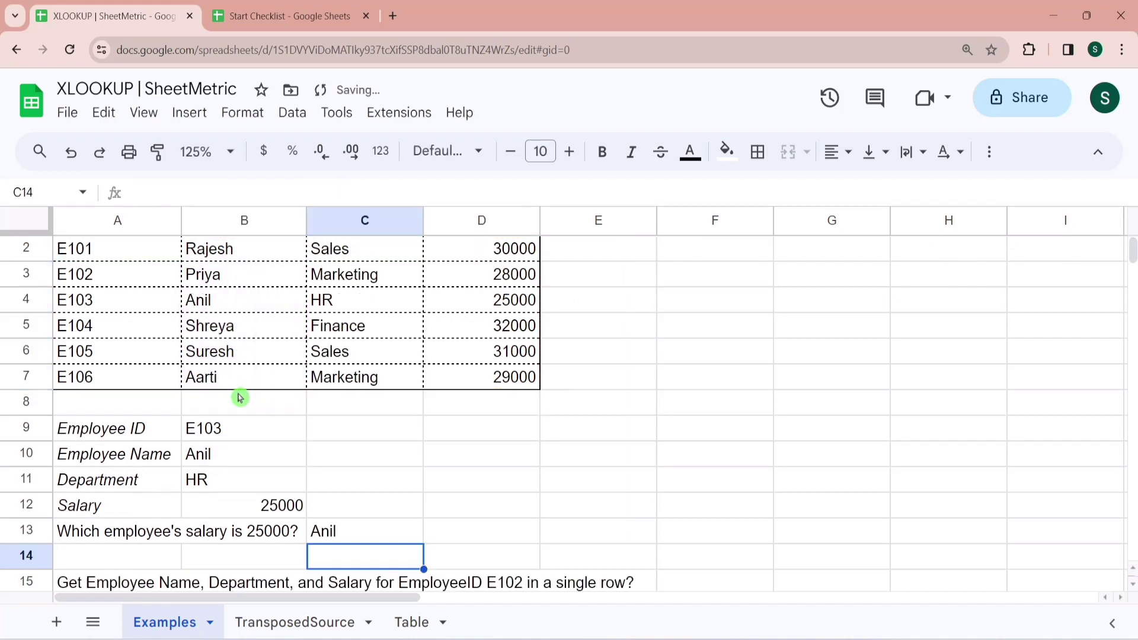
key(Up)
scroll(240, 397, up, 1)
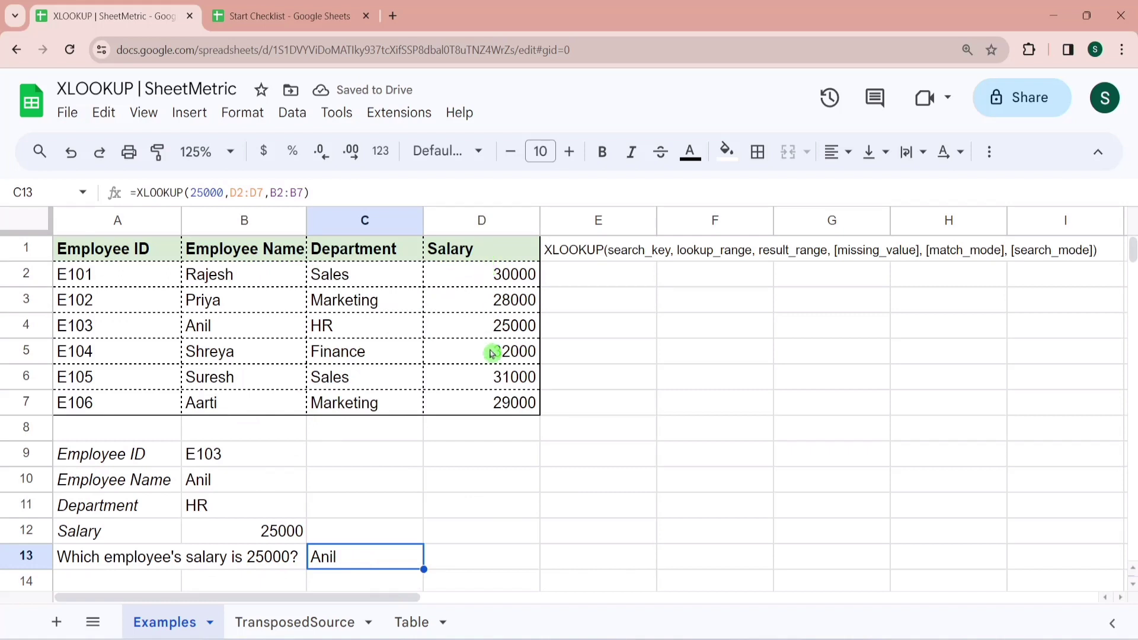
Set the salary of employee E106 in D7 to 25000.
click(510, 401)
double_click(511, 401)
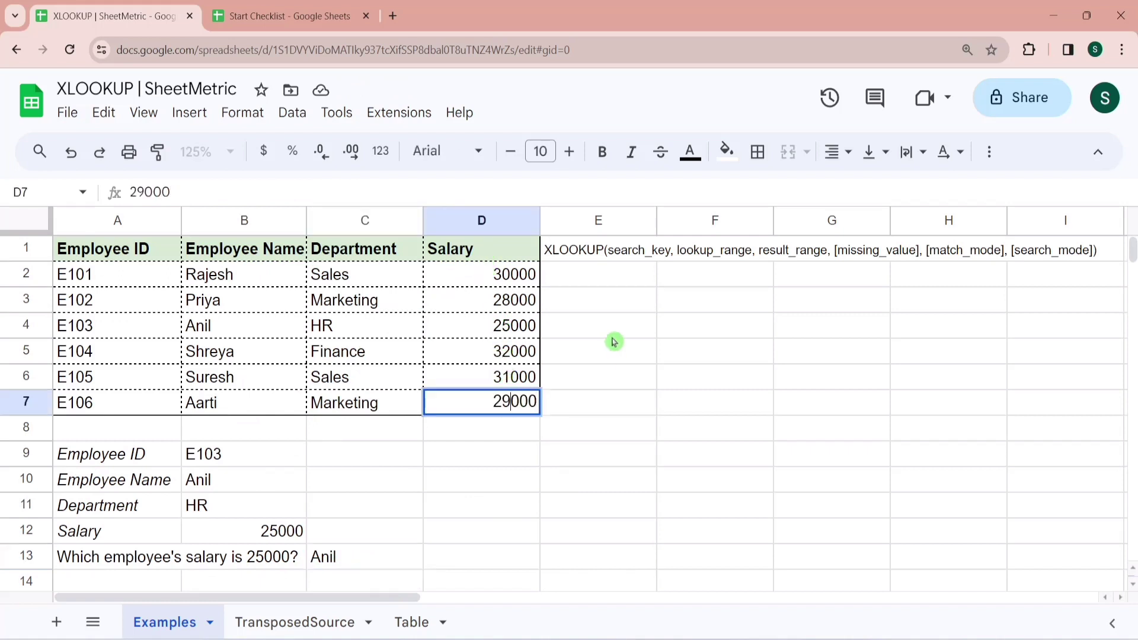
key(BackSpace)
text(5)
key(Return)
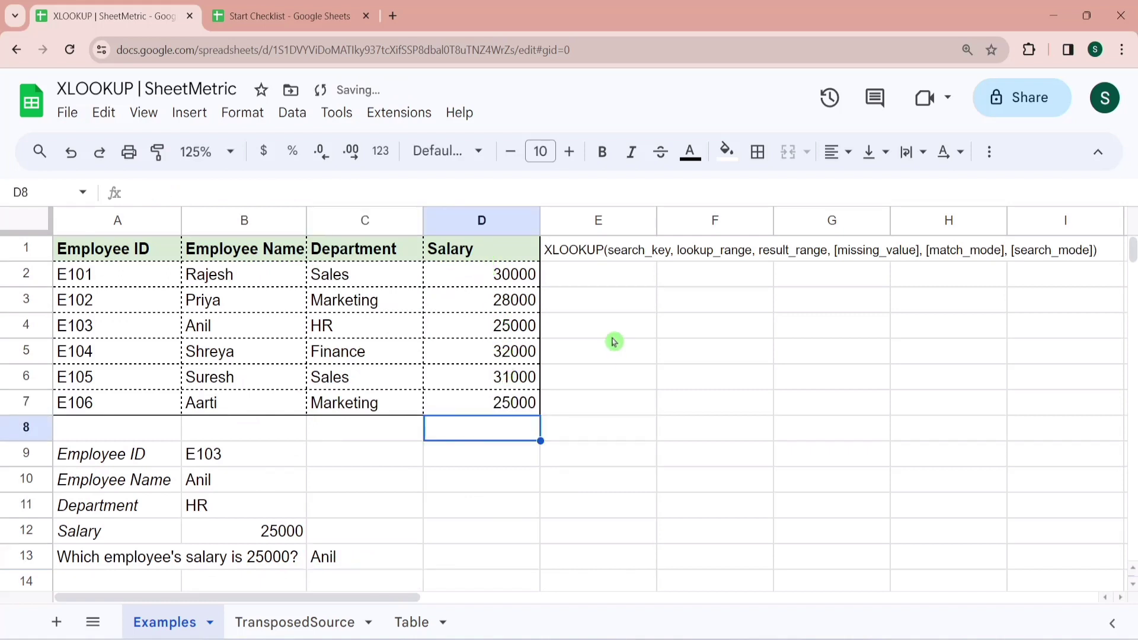
Extend the C13 formula with empty missing_value and match_mode arguments and a search_mode of -1.
click(349, 559)
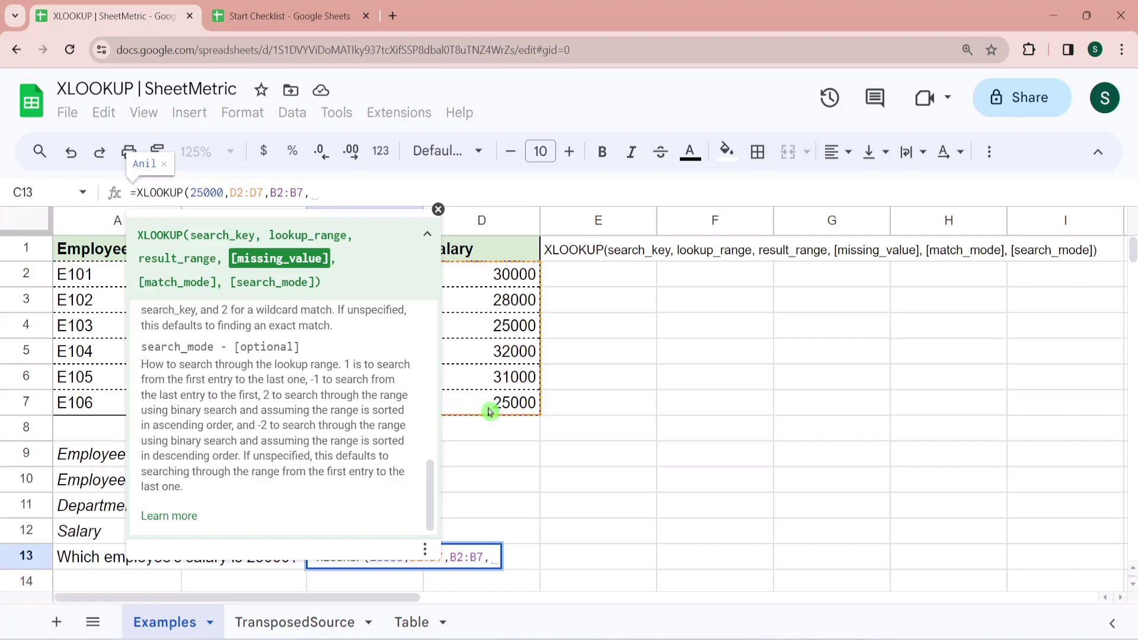
click(439, 210)
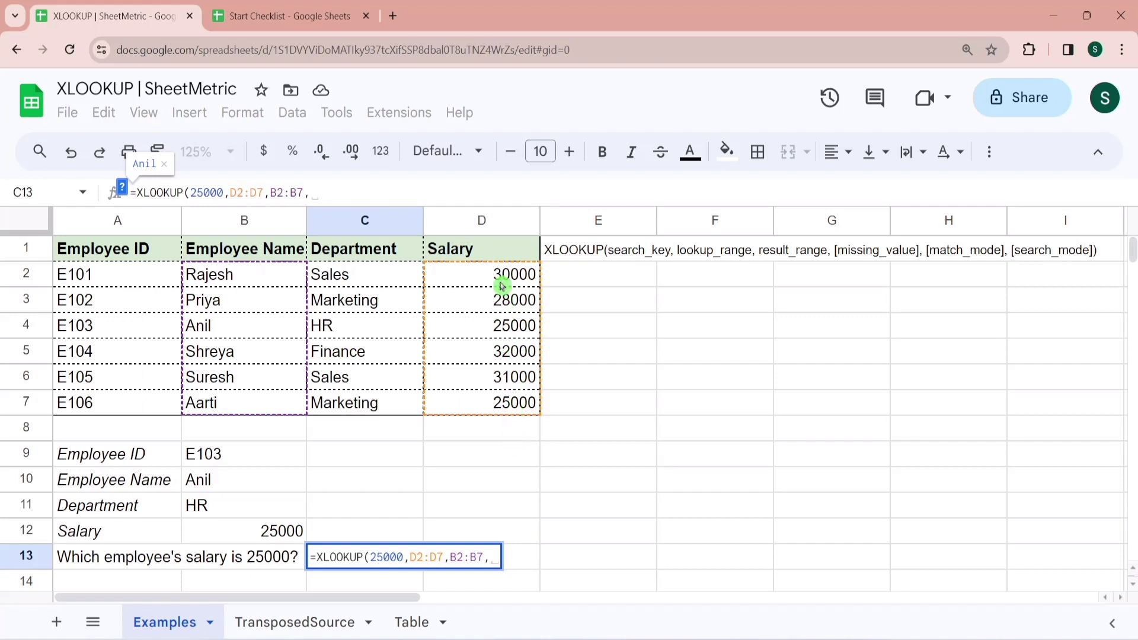
text(,)
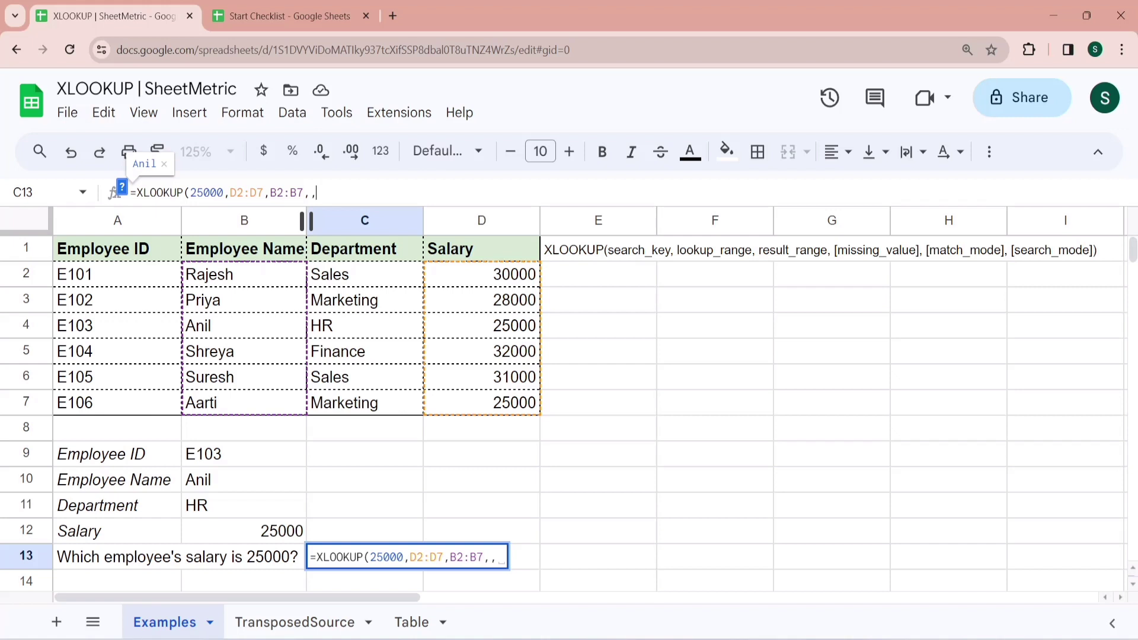
text(,)
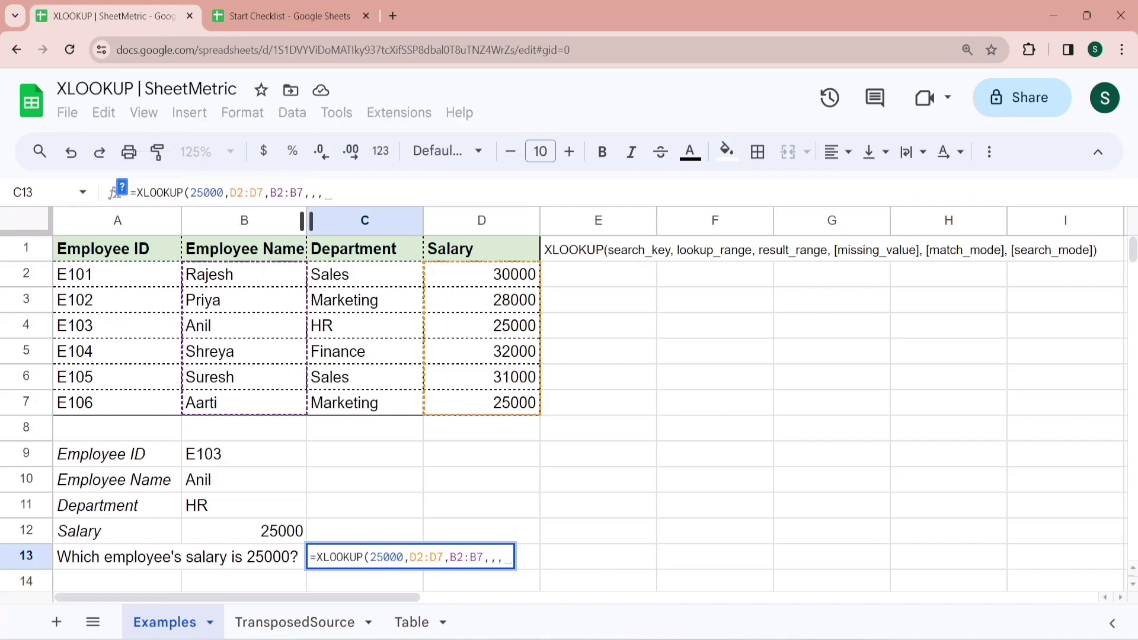
text(-1)
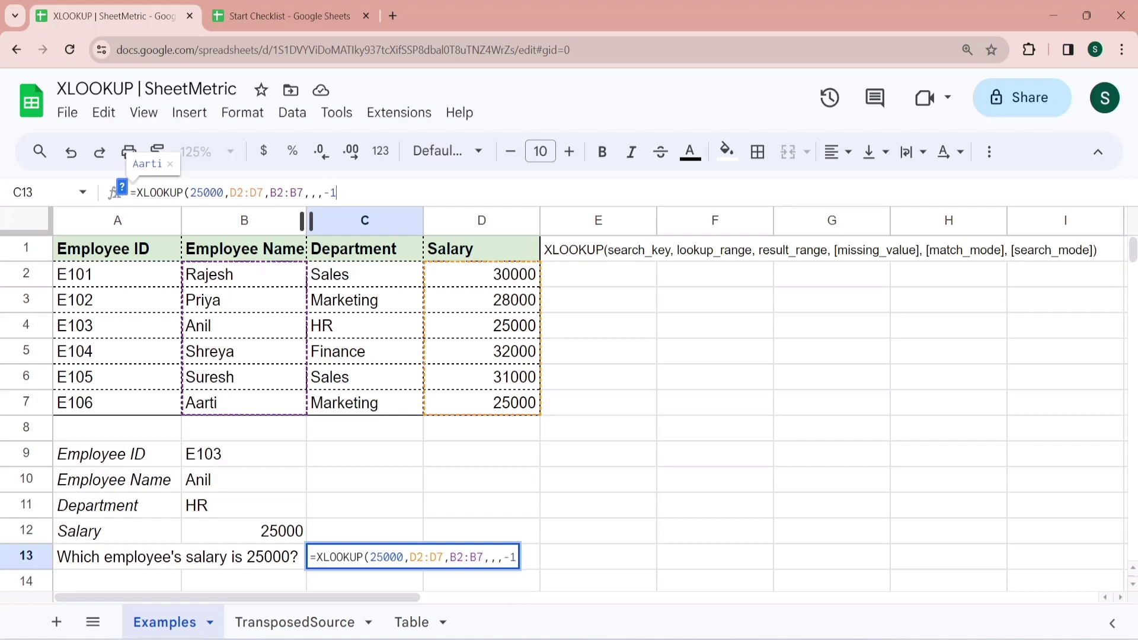
text())
key(Return)
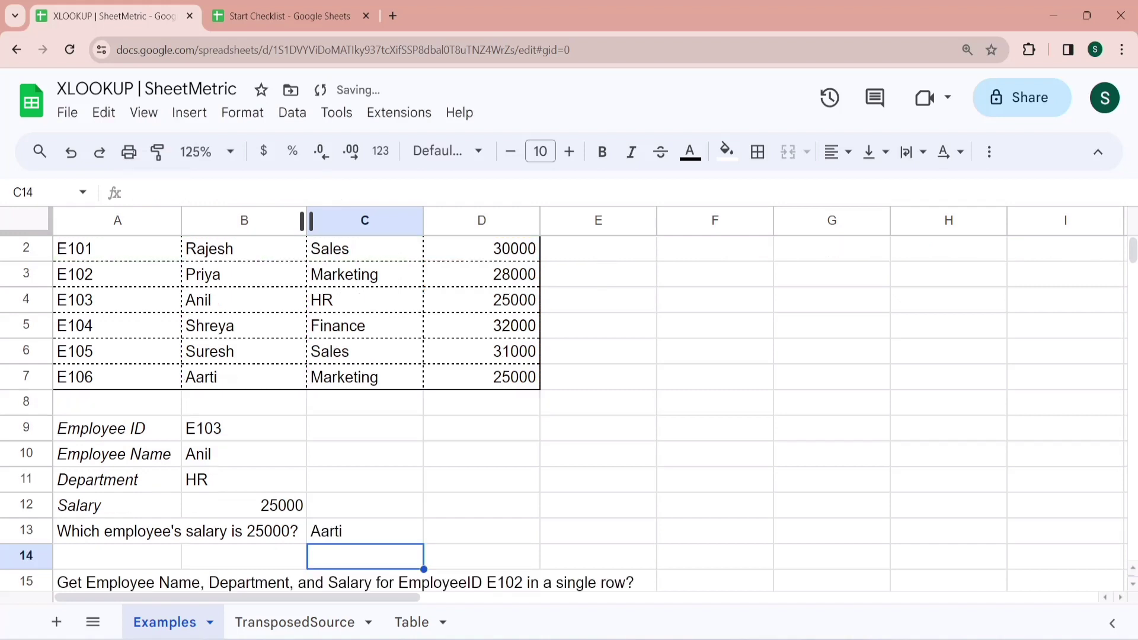
key(Up)
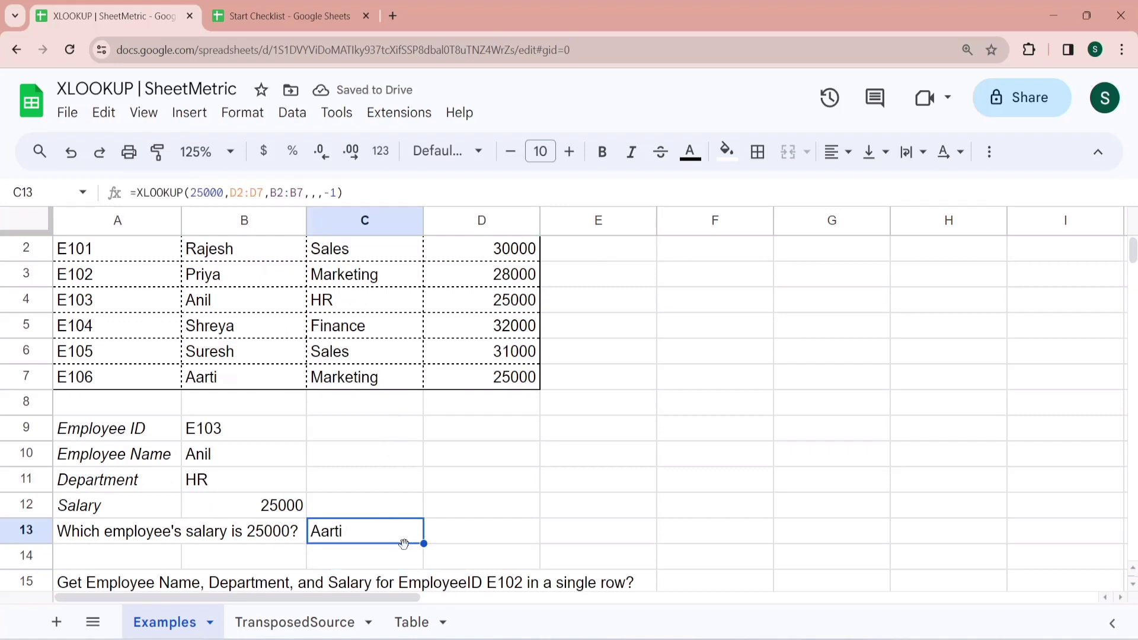
scroll(416, 532, up, 1)
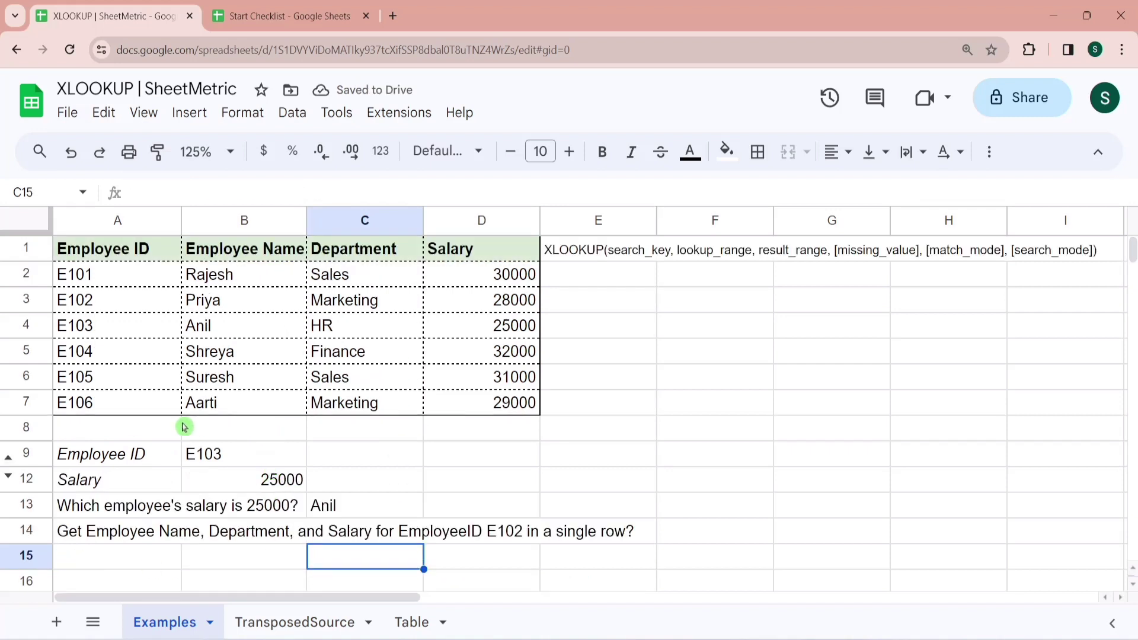
Start an XLOOKUP formula in A15, below the single-row question, with "E102" as the search key.
click(151, 567)
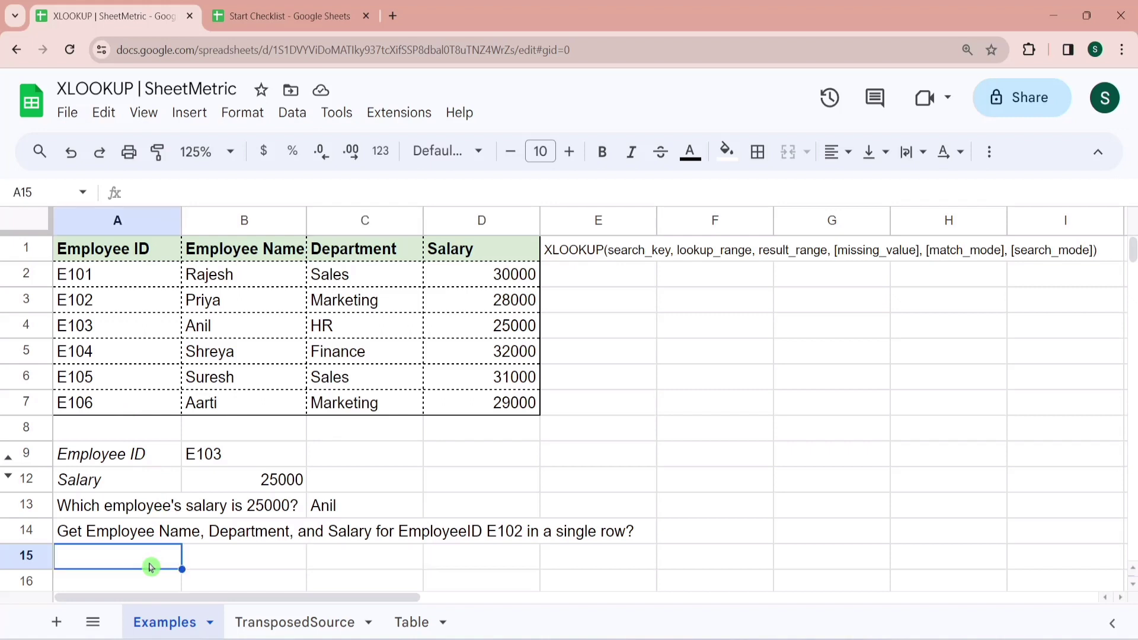
click(140, 533)
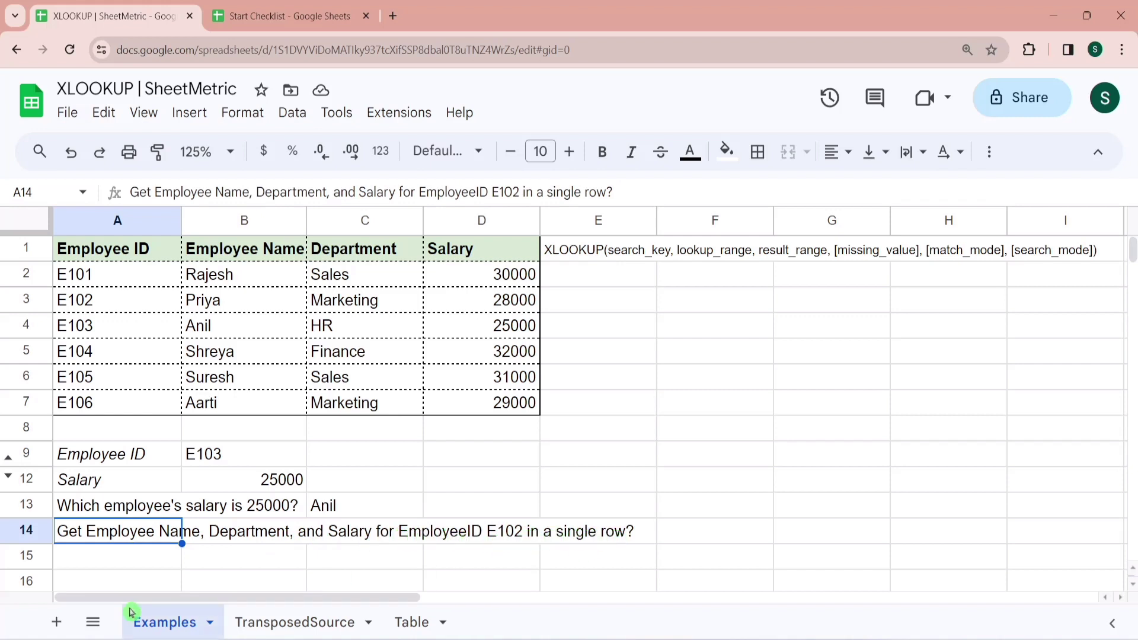
click(141, 561)
text(=)
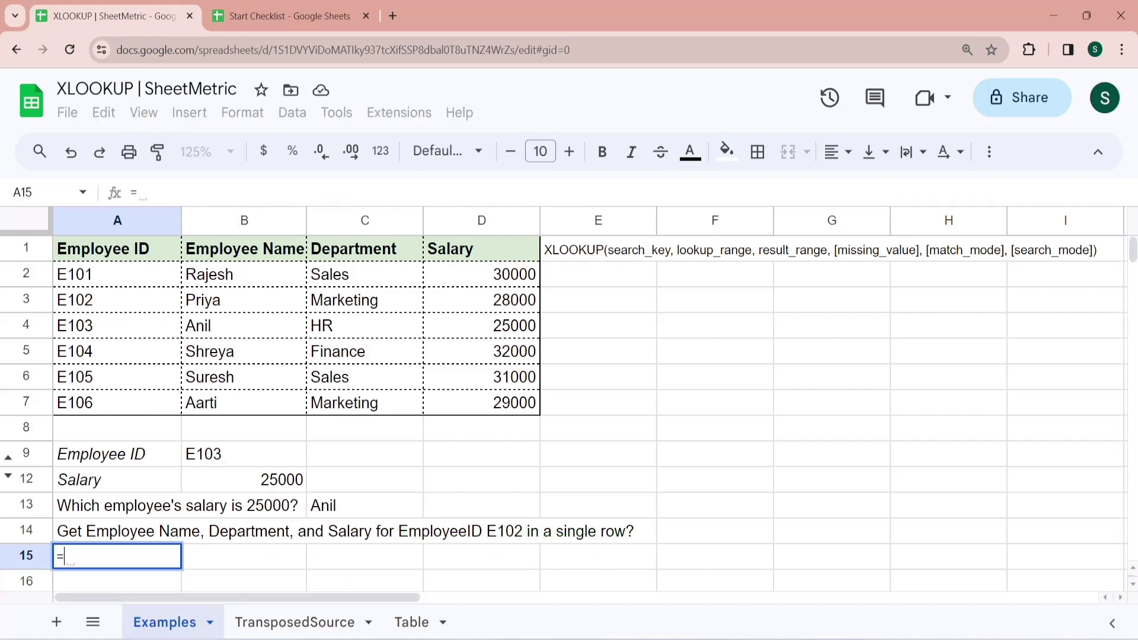
text(Xloo)
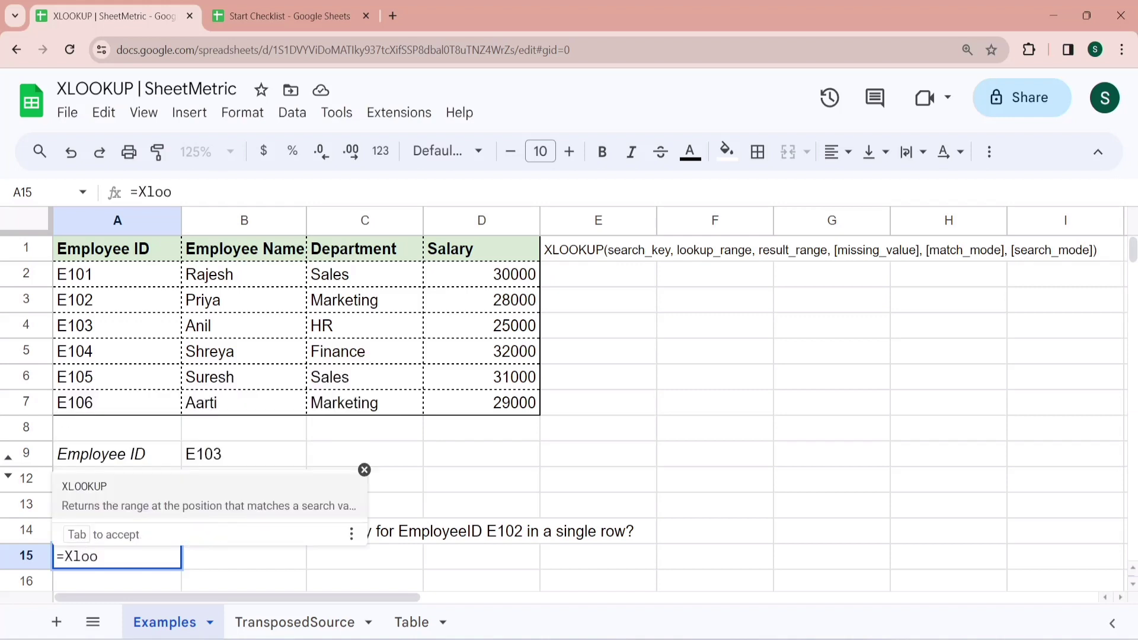
key(Tab)
text(")
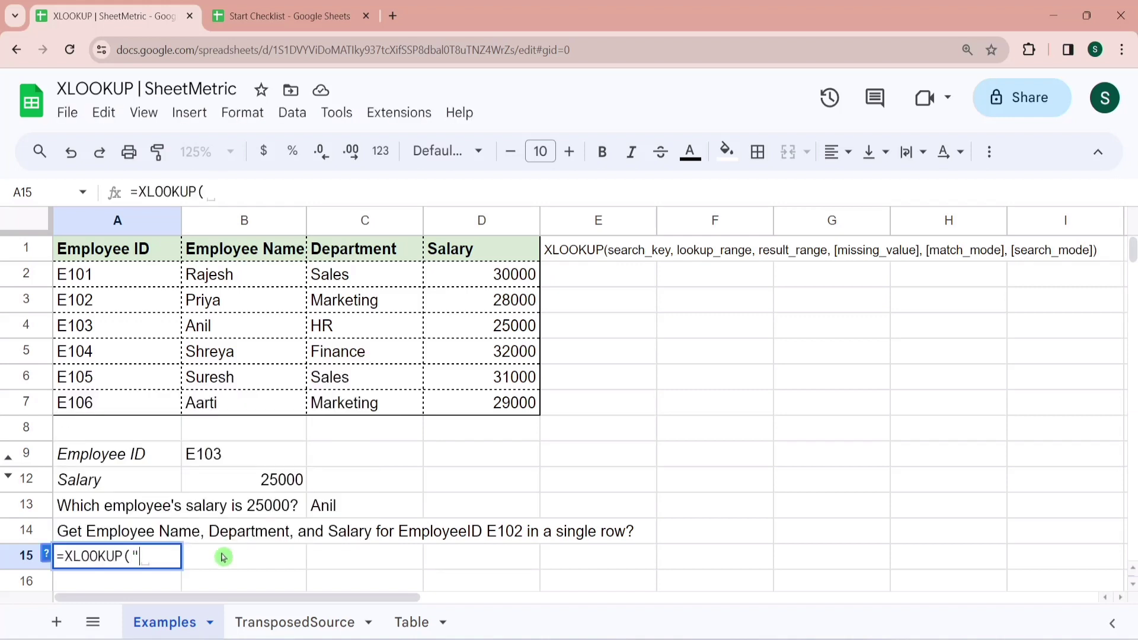
text(E102",)
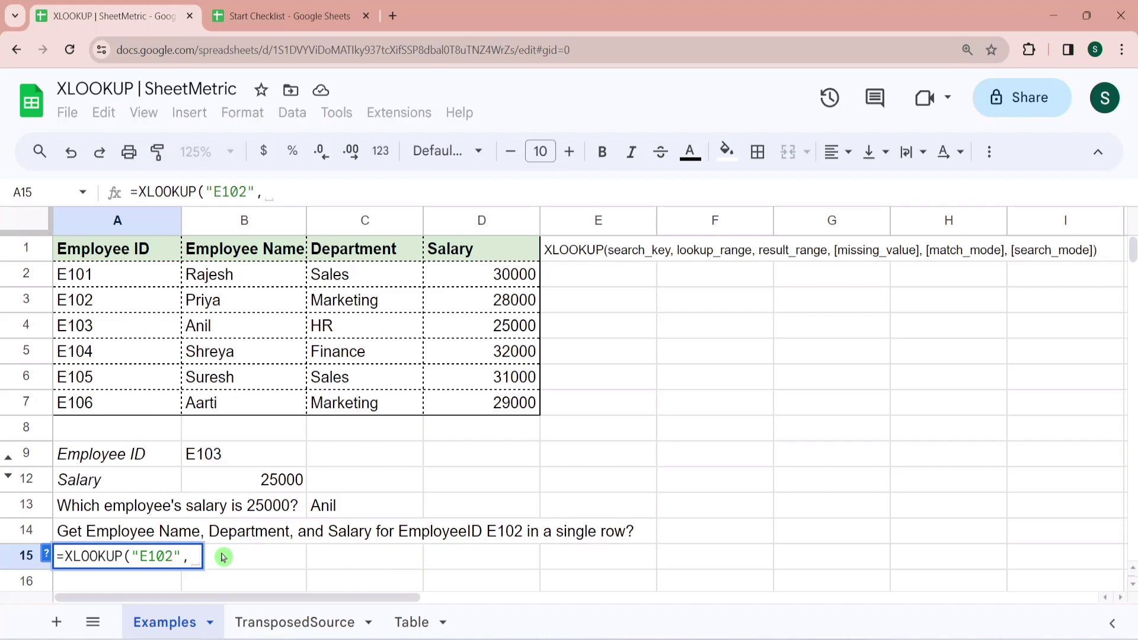
Change the search key in the A15 formula to lowercase "e102".
click(148, 556)
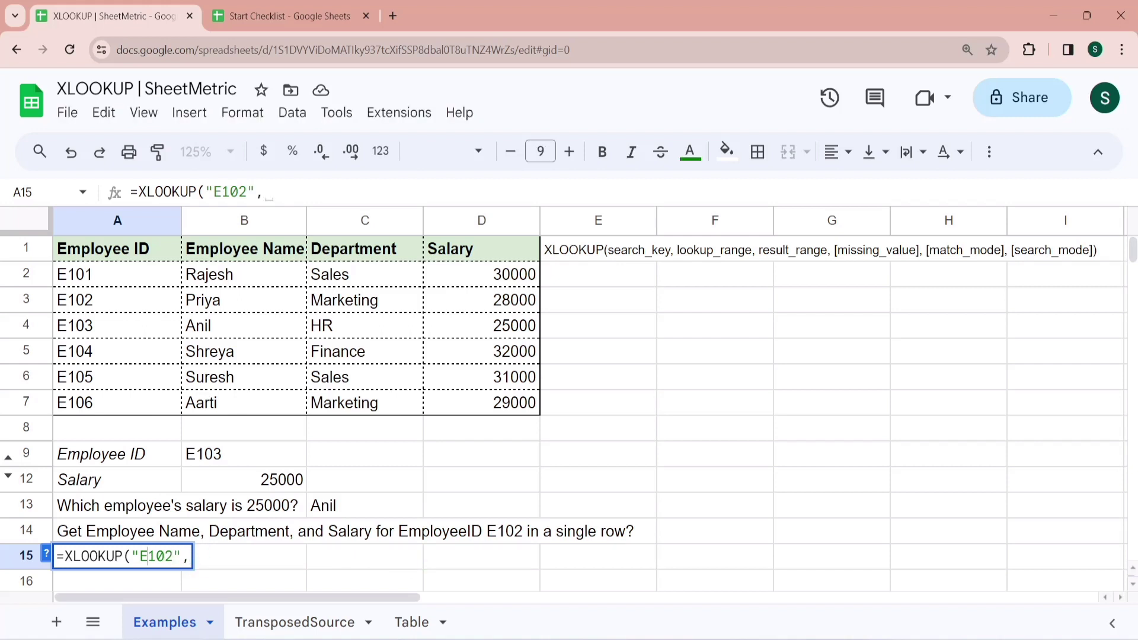
key(BackSpace)
text(e)
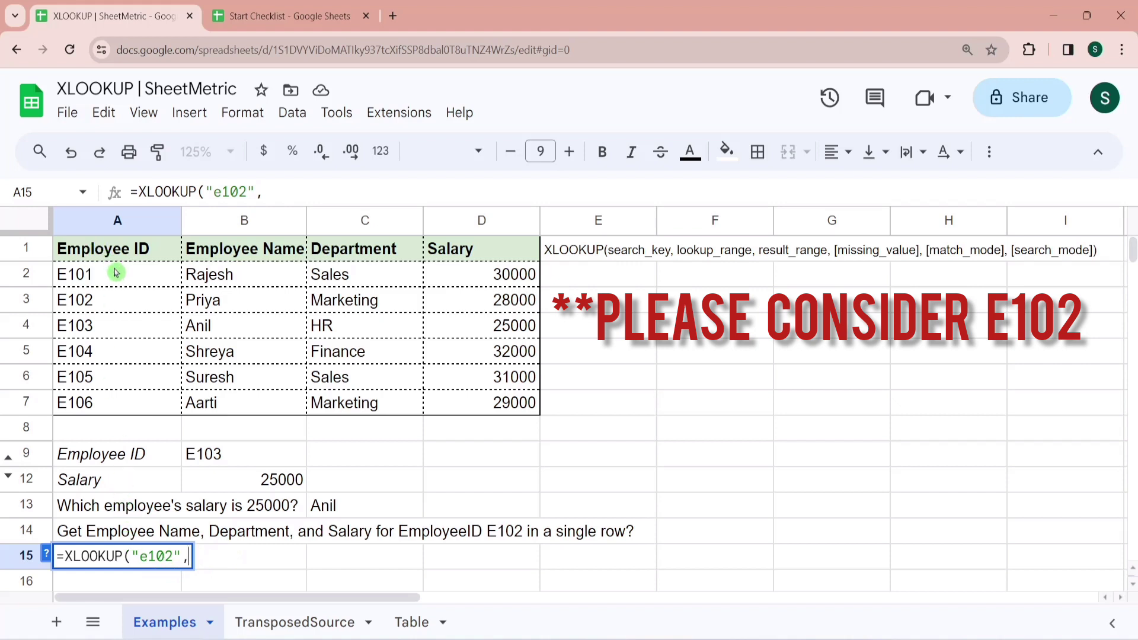
Complete the A15 formula with lookup range A2:A7 and the whole table A2:D7 as the result range.
drag(116, 272, 132, 403)
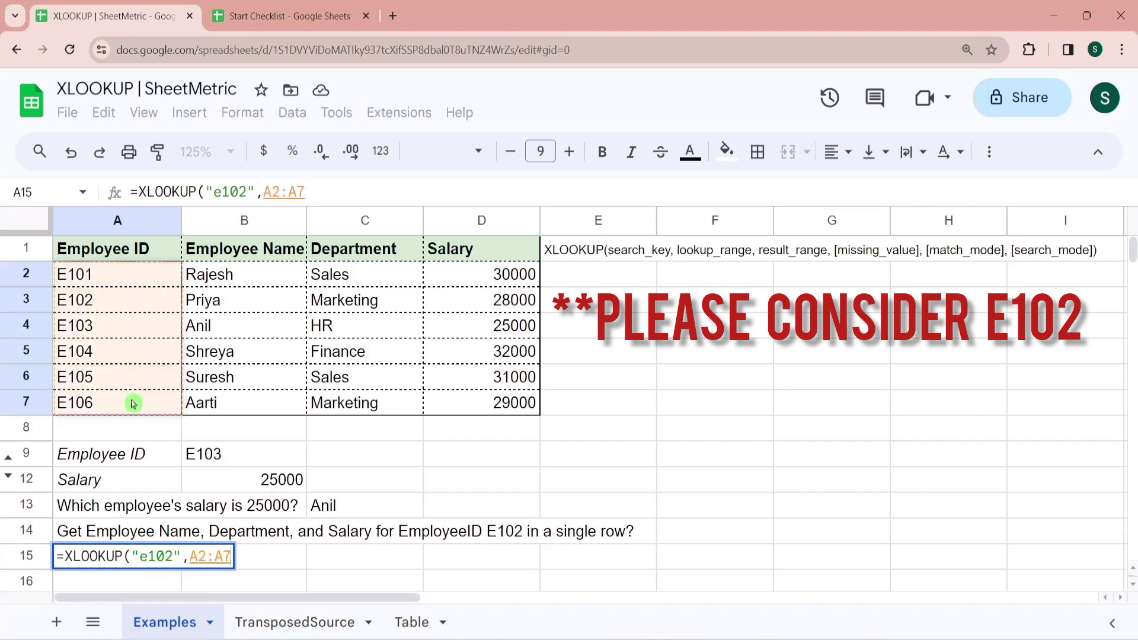
text(,)
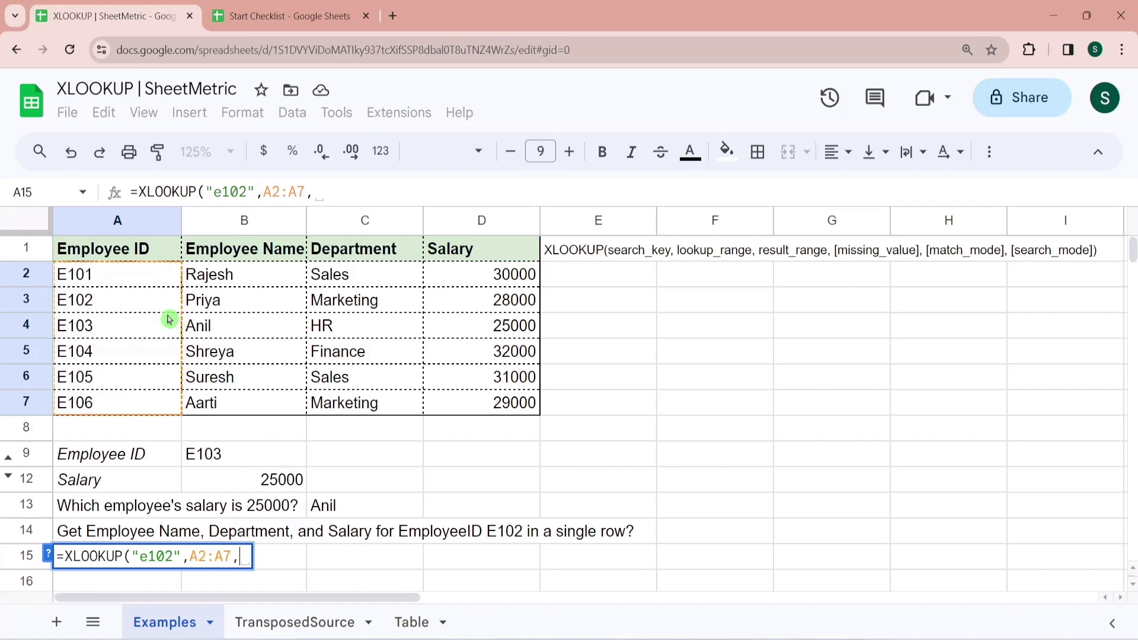
drag(118, 274, 521, 402)
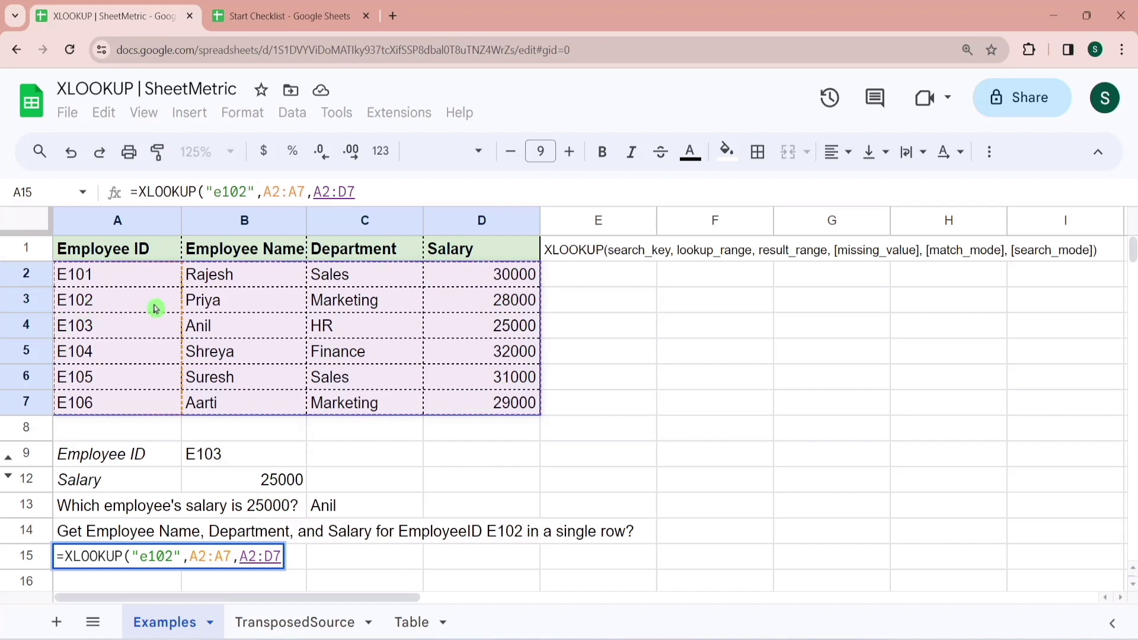
text())
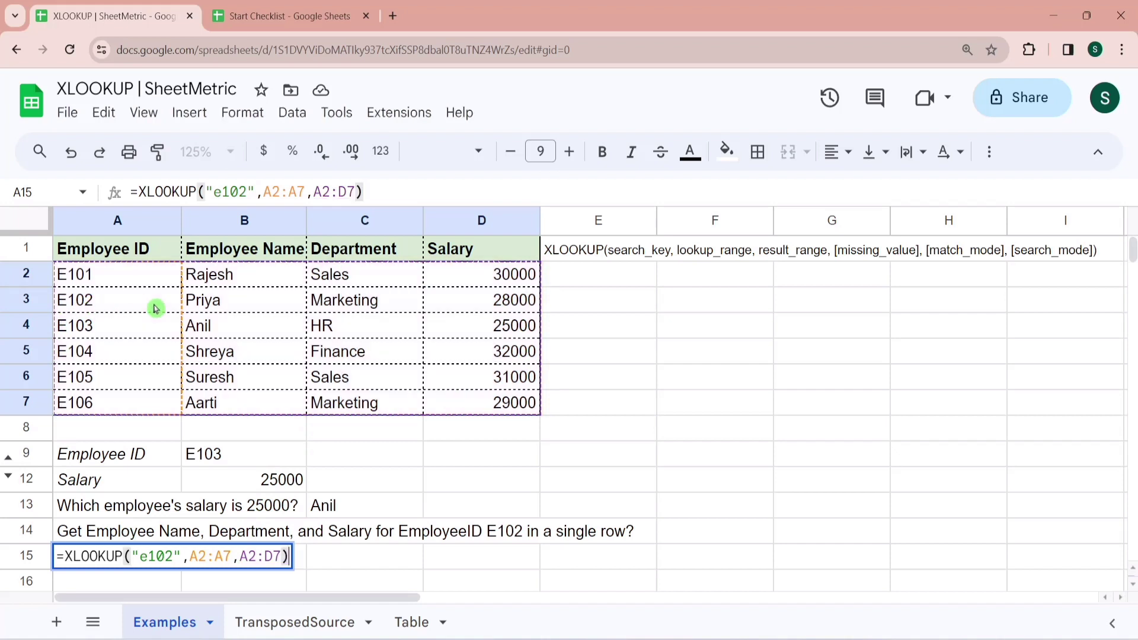
key(Return)
key(Up)
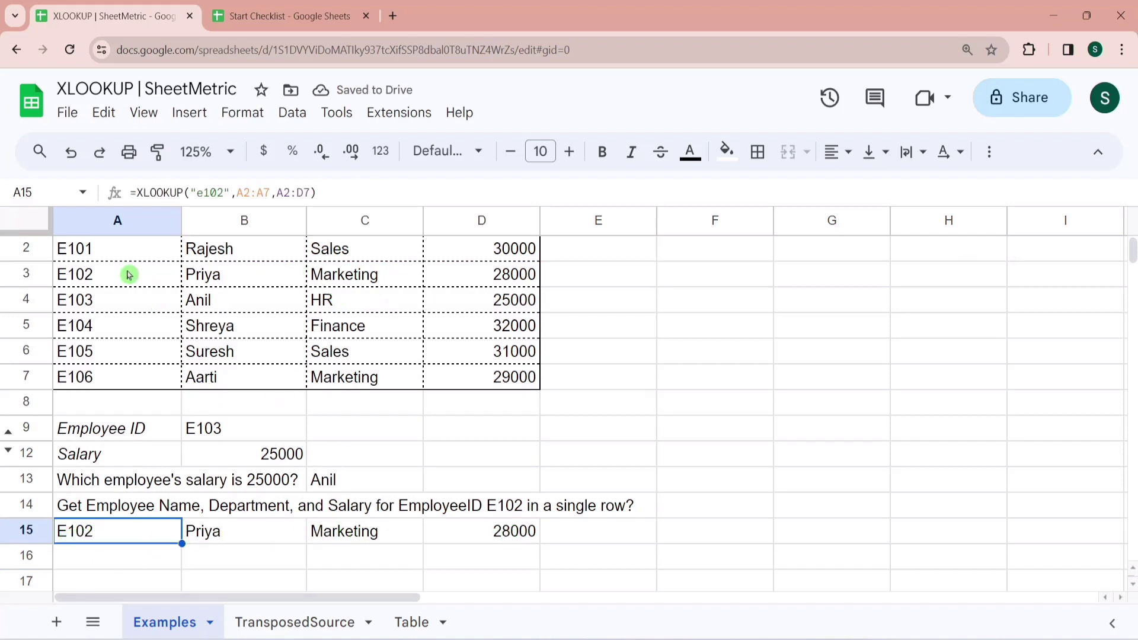
scroll(129, 275, up, 1)
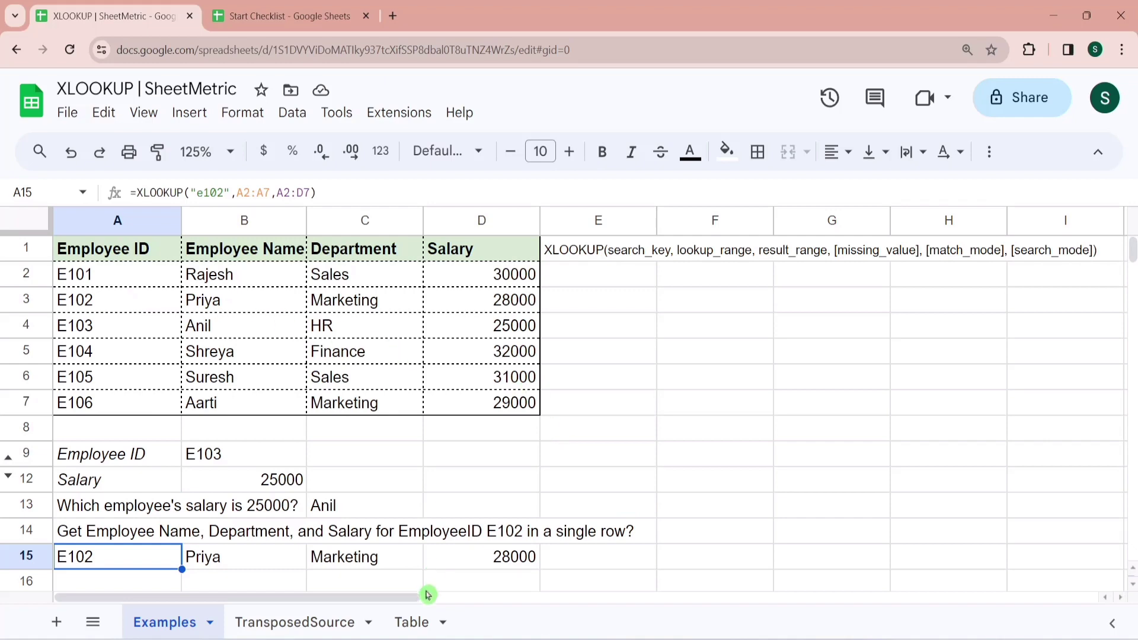
Start an XLOOKUP formula in D3 of the Table sheet with A3 as the search key.
click(420, 623)
click(624, 301)
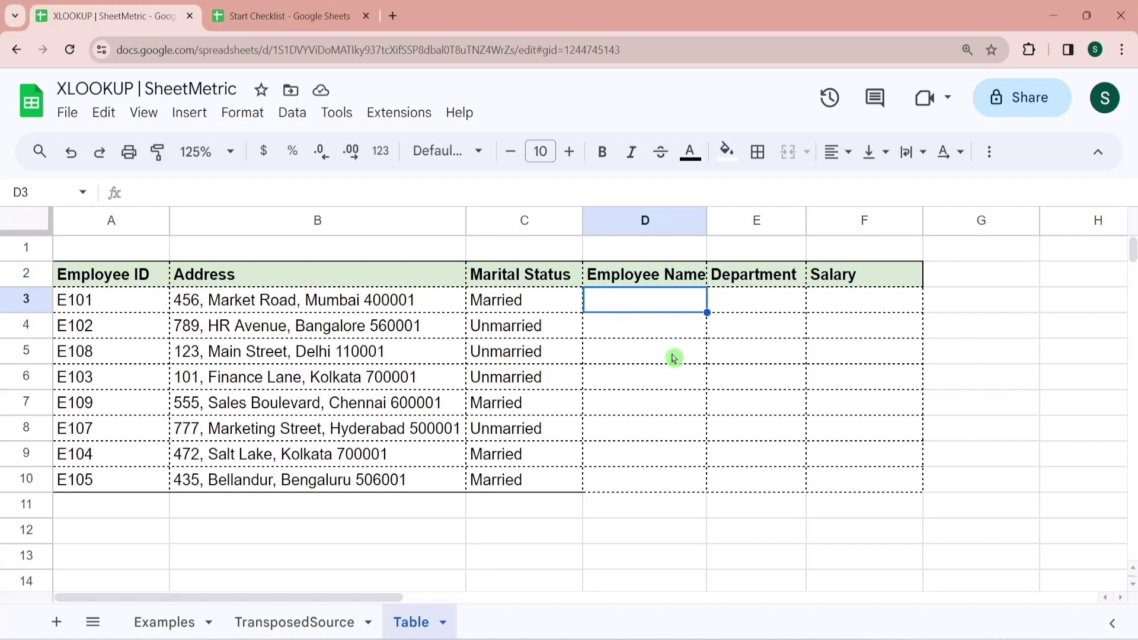
text(=Xloo)
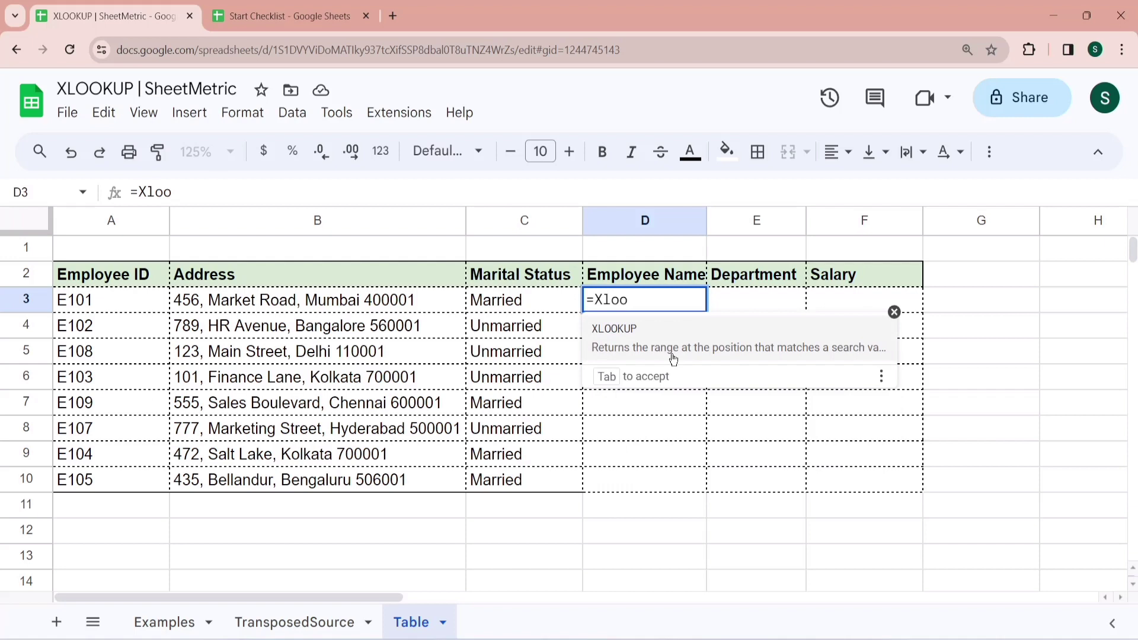
click(672, 330)
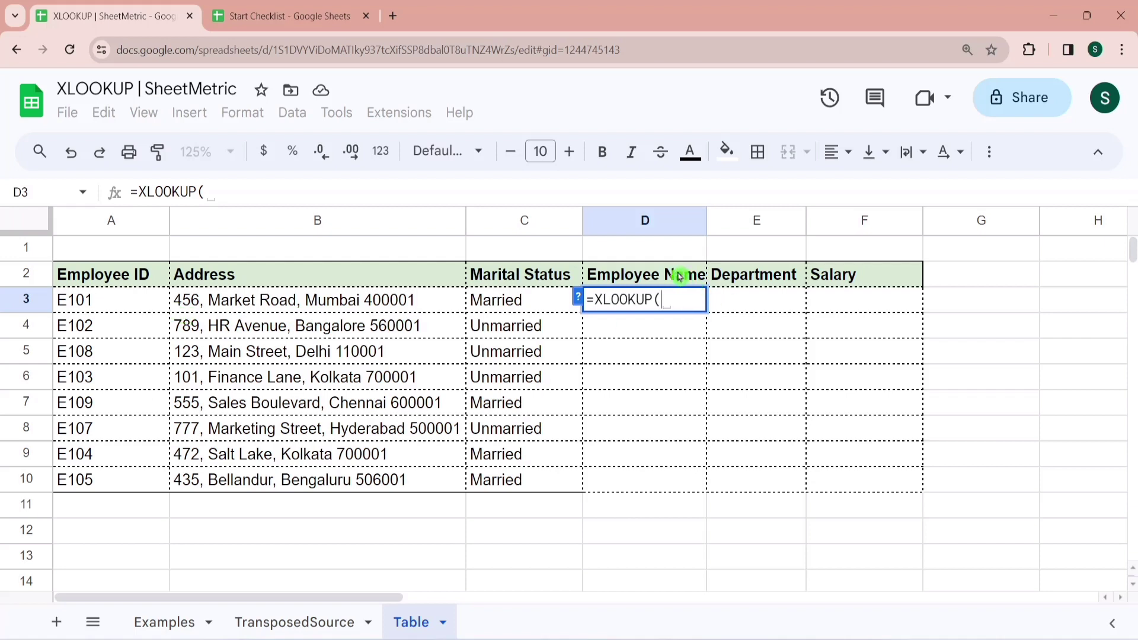
click(79, 301)
text(,)
Set the D3 formula's lookup range to the Employee IDs on the Examples sheet, as absolute reference Examples!$A$2:$A$7.
click(164, 622)
drag(148, 274, 145, 407)
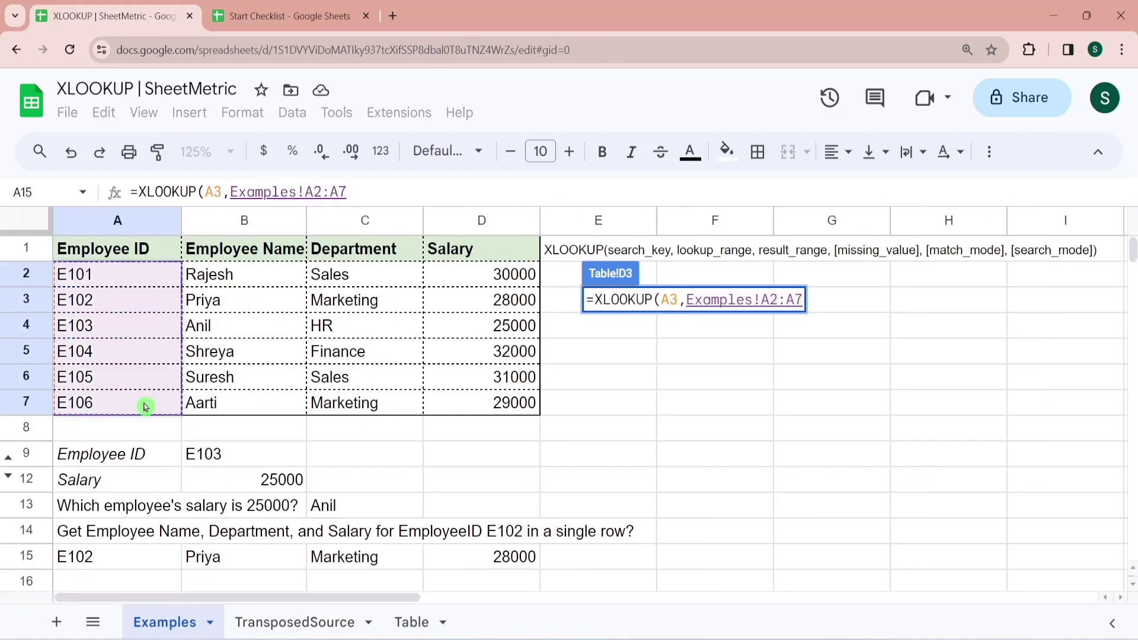
text(,)
key(F4)
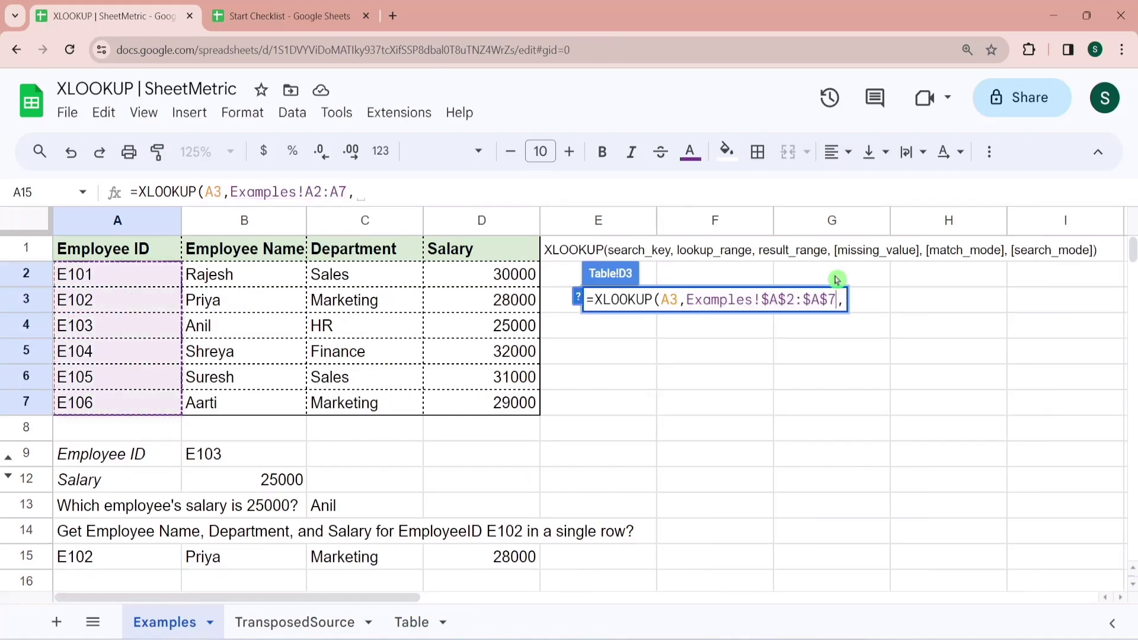
Complete the D3 formula with the absolute result range Examples!$B$2:$B$7 and fill it down to D10.
drag(274, 274, 275, 399)
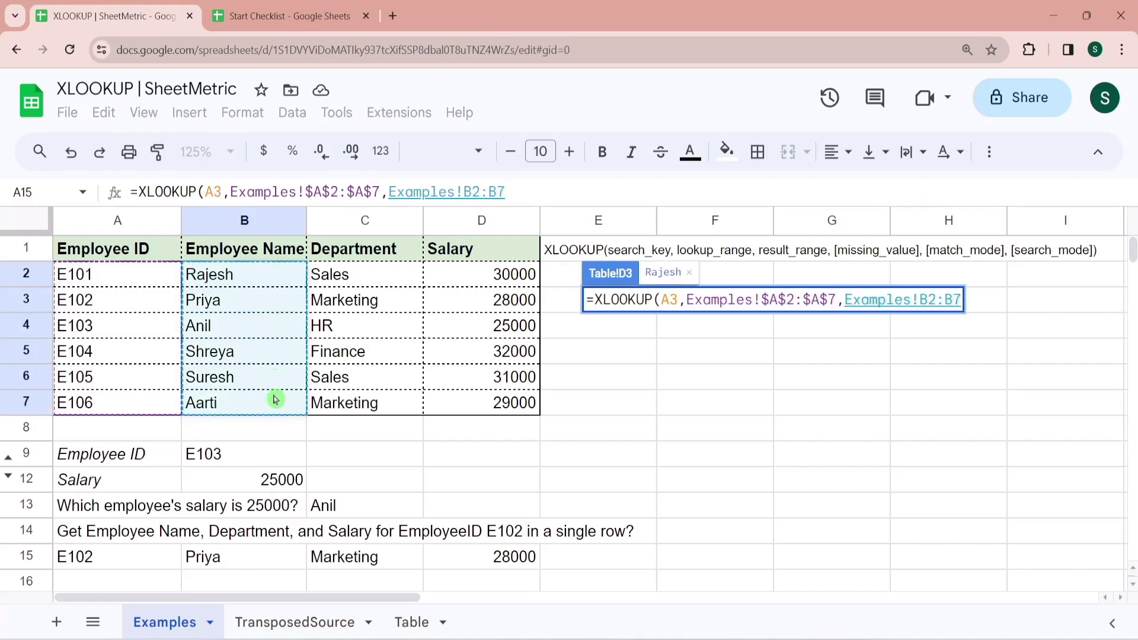
key(F4)
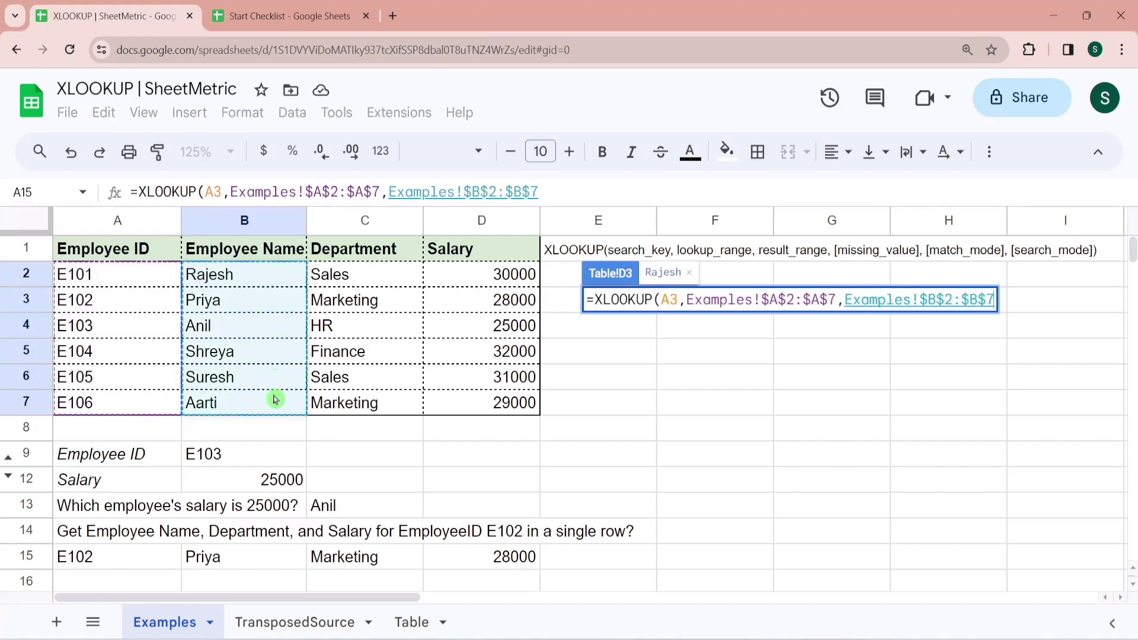
key(Return)
drag(708, 313, 699, 484)
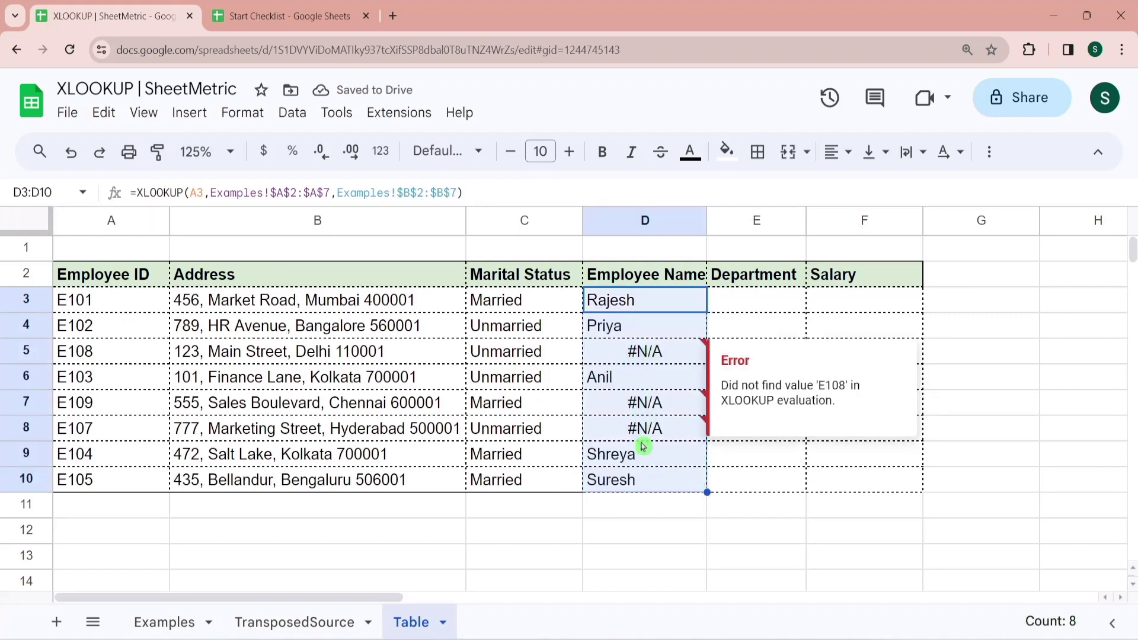
Add "Not Found" as the missing_value argument of the XLOOKUP formula in D3.
key(F2)
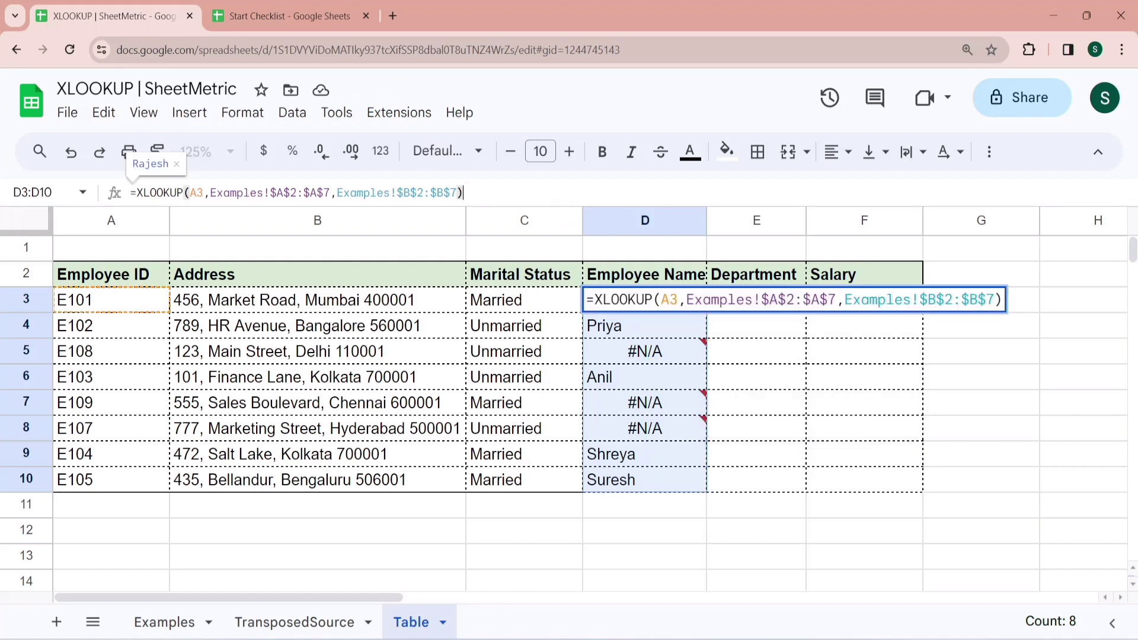
key(BackSpace)
text(,)
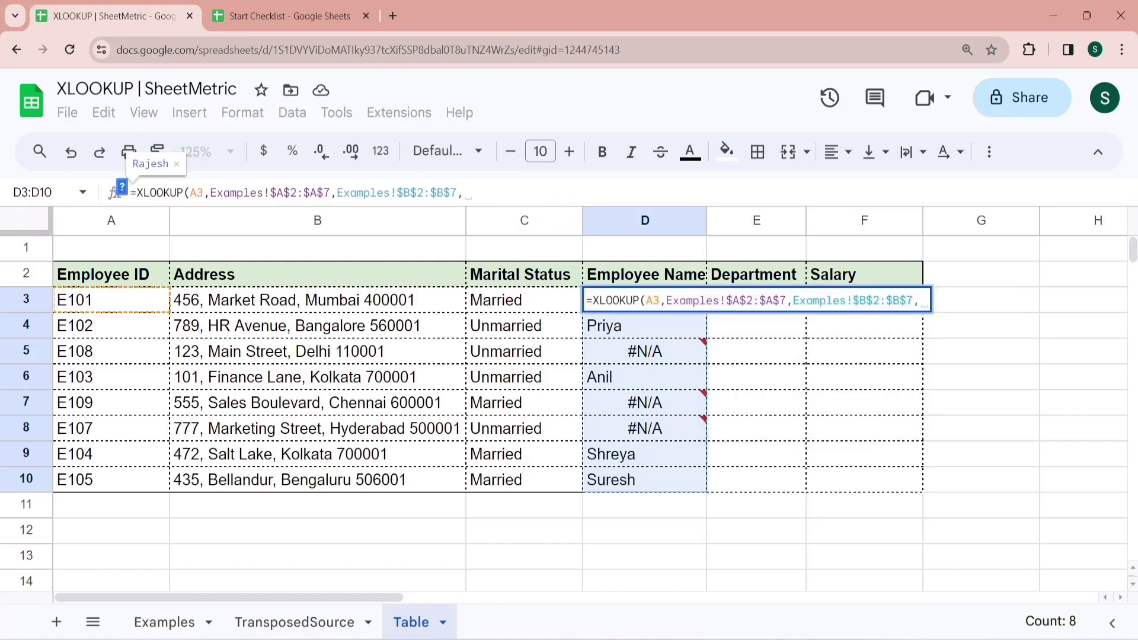
click(122, 188)
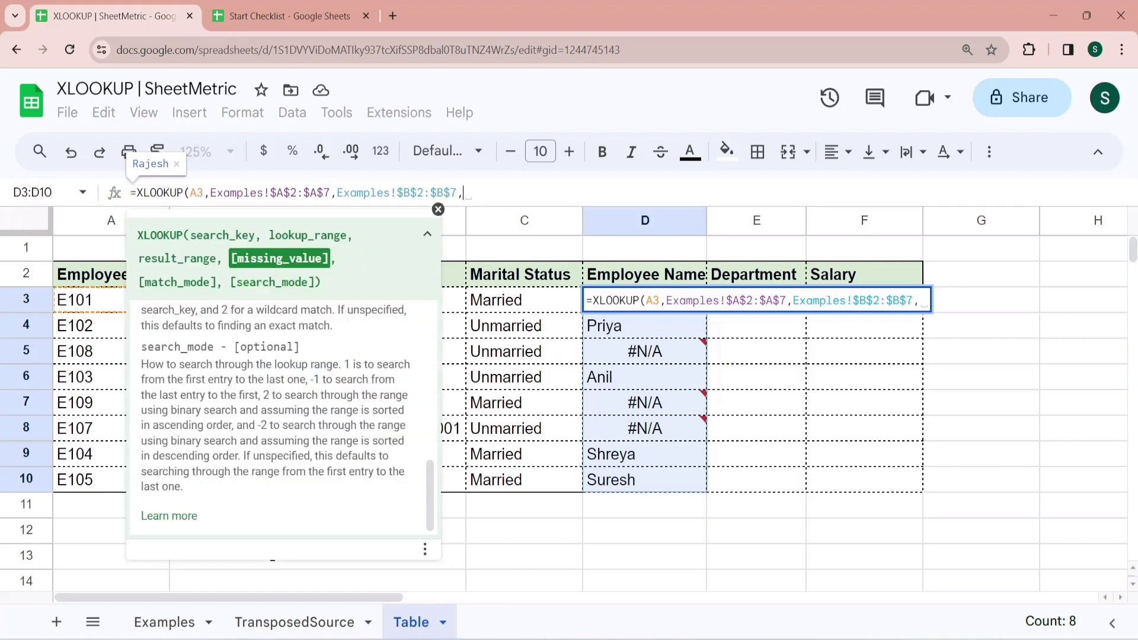
text("Not D)
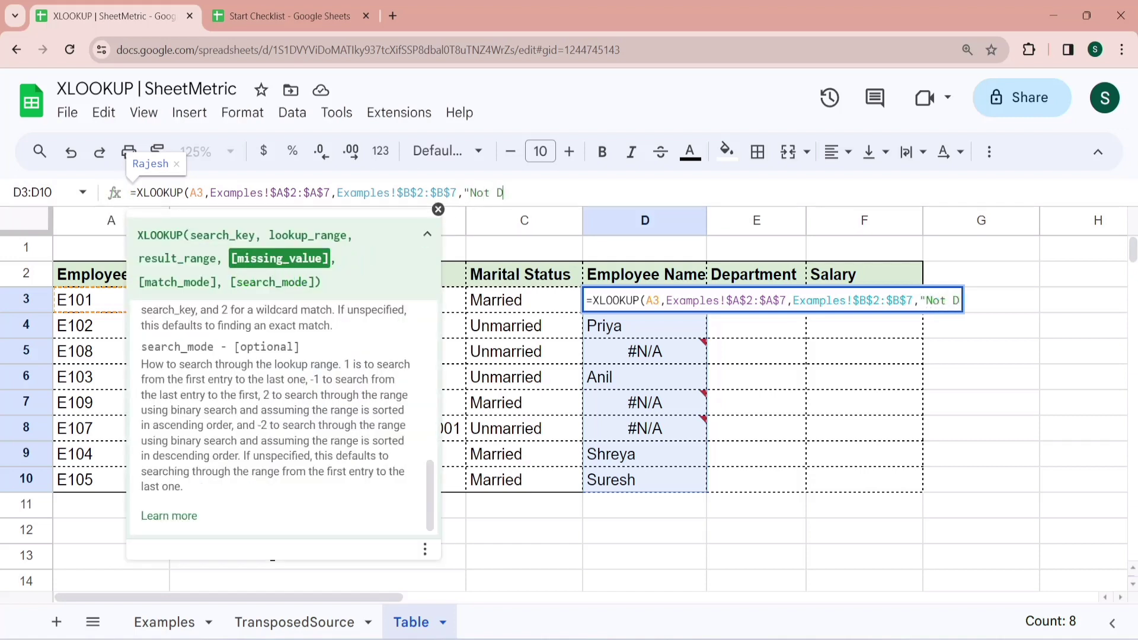
text(ound"))
key(Return)
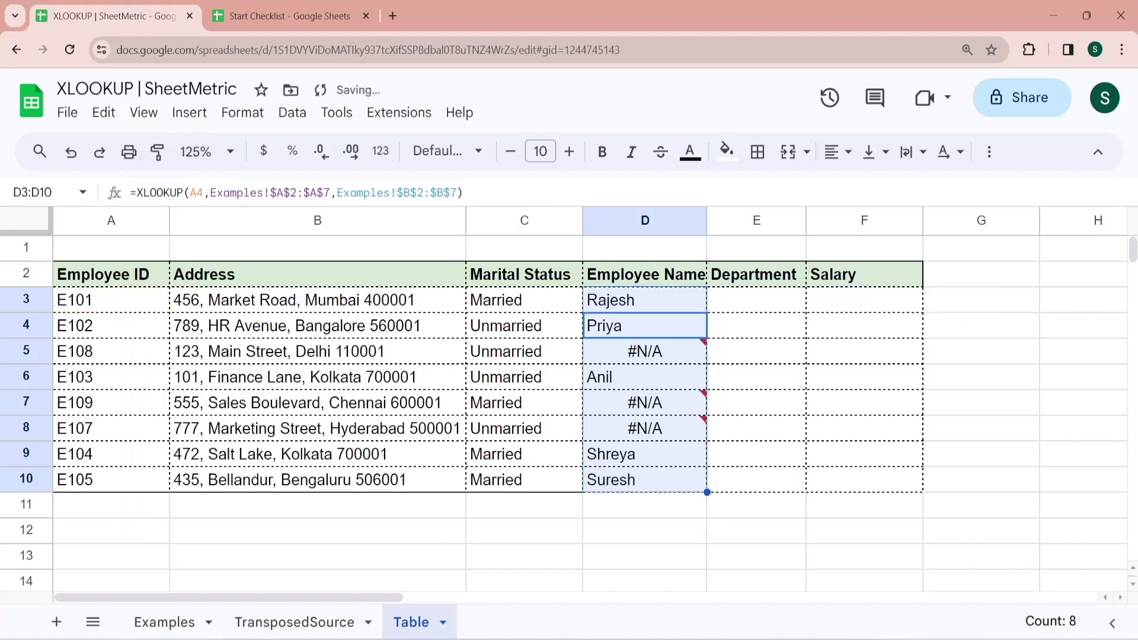
Fill the D3 formula down through D10 in the Employee Name column.
key(Up)
key(shift+Down)
key(shift+Down)
key(shift+Down)
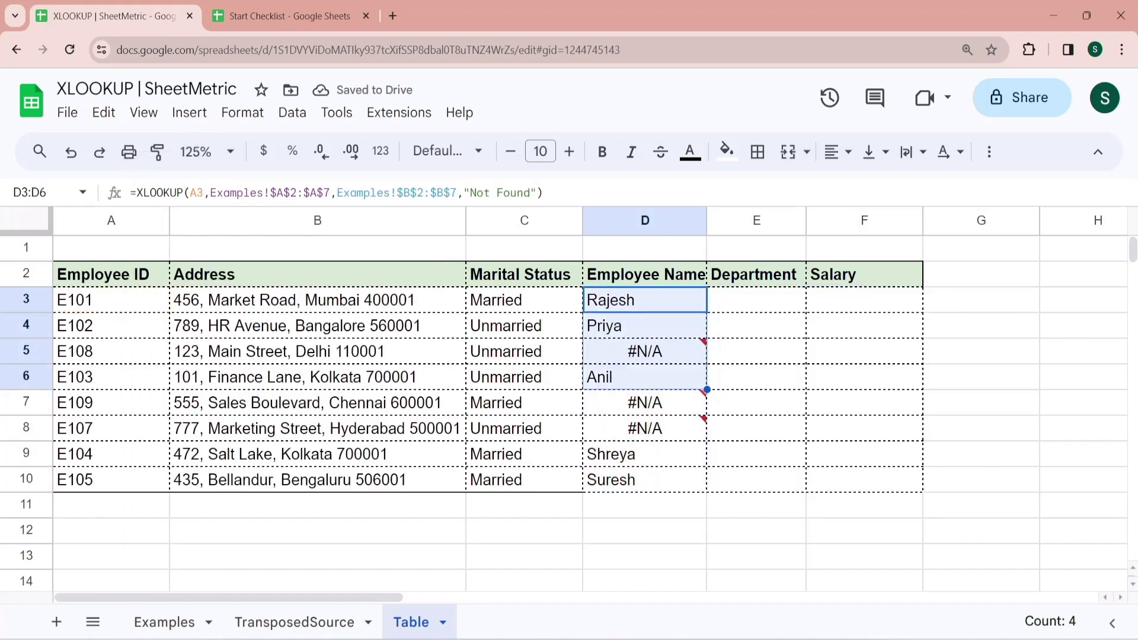
key(shift+Down)
key(shift+Down)
key(shift+Down)
key(shift+Down)
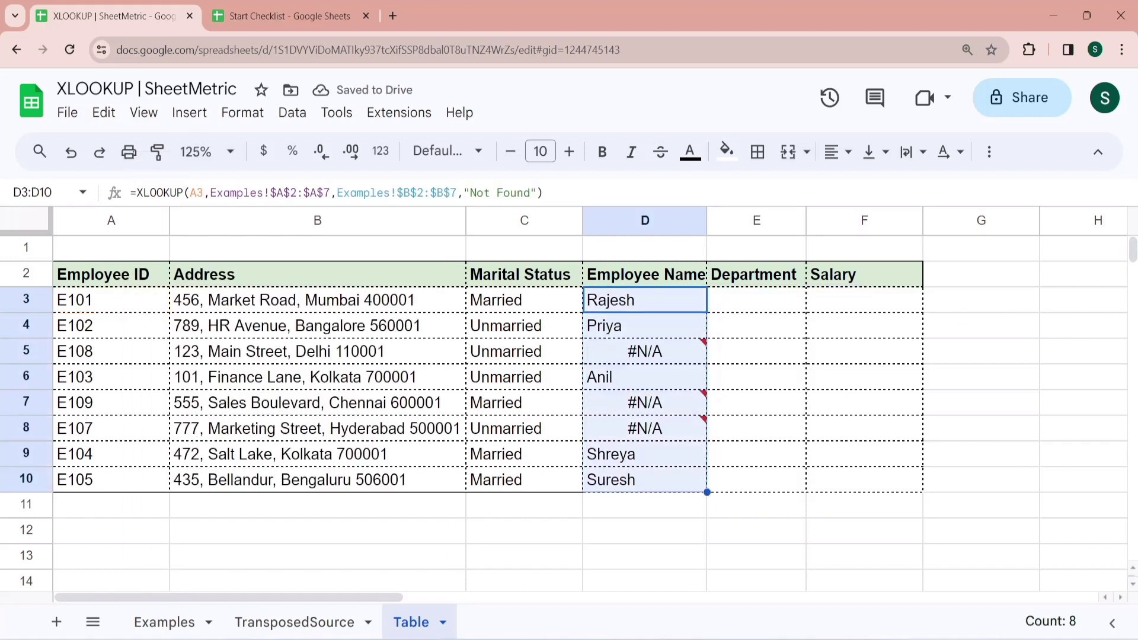
key(ctrl+d)
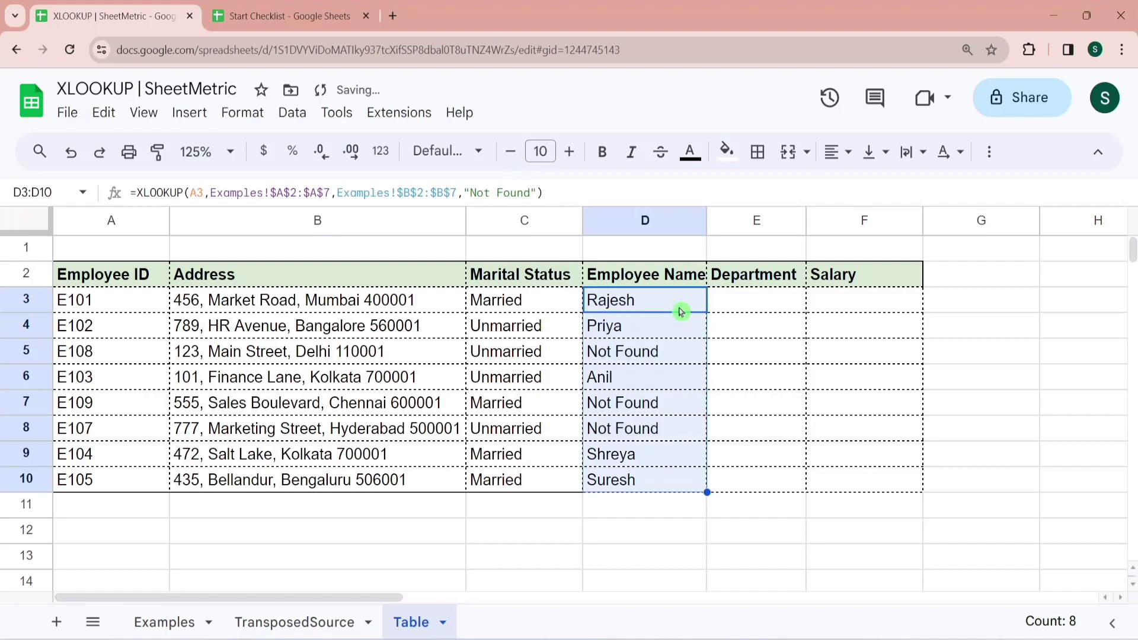